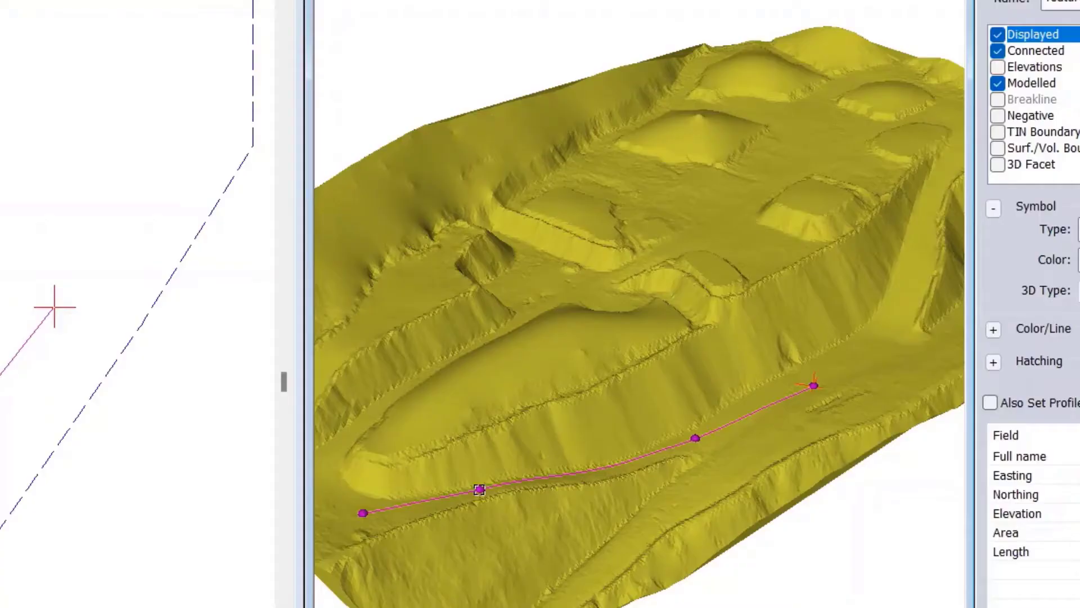
- Drag one vertex of the magenta feature line to a new spot and insert a second vertex
drag(480, 488, 525, 430)
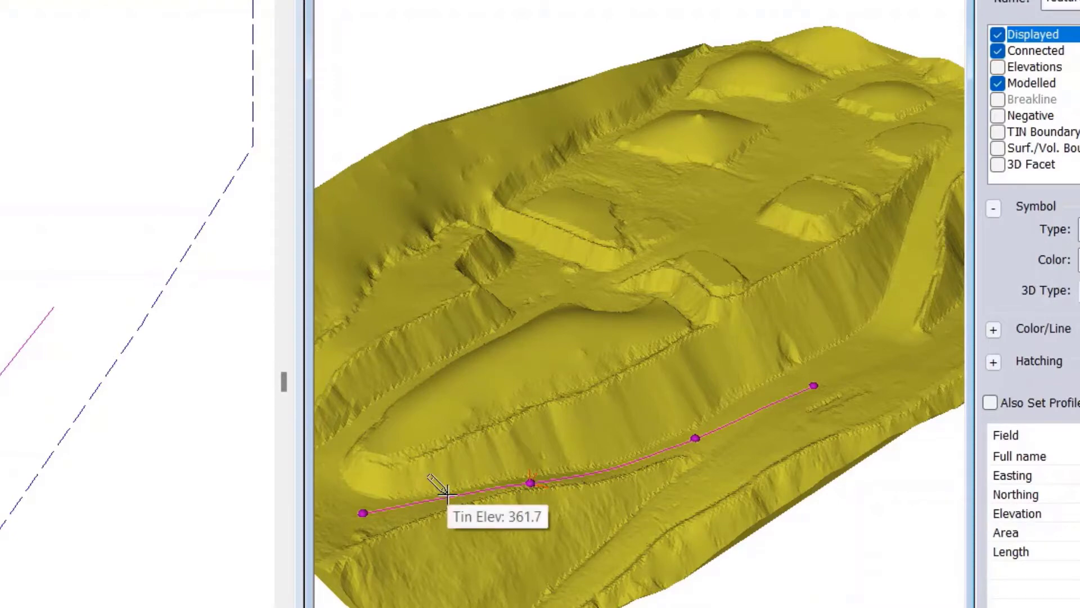
drag(447, 493, 465, 450)
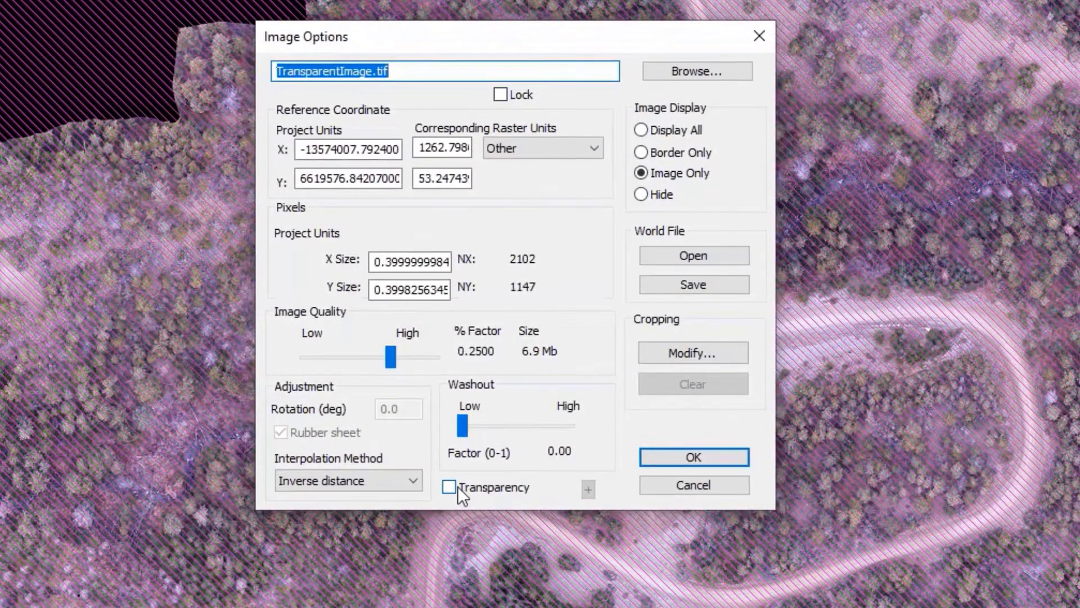
- Enable transparency with default transparency options for TransparentImage.tif and reload the image
click(449, 487)
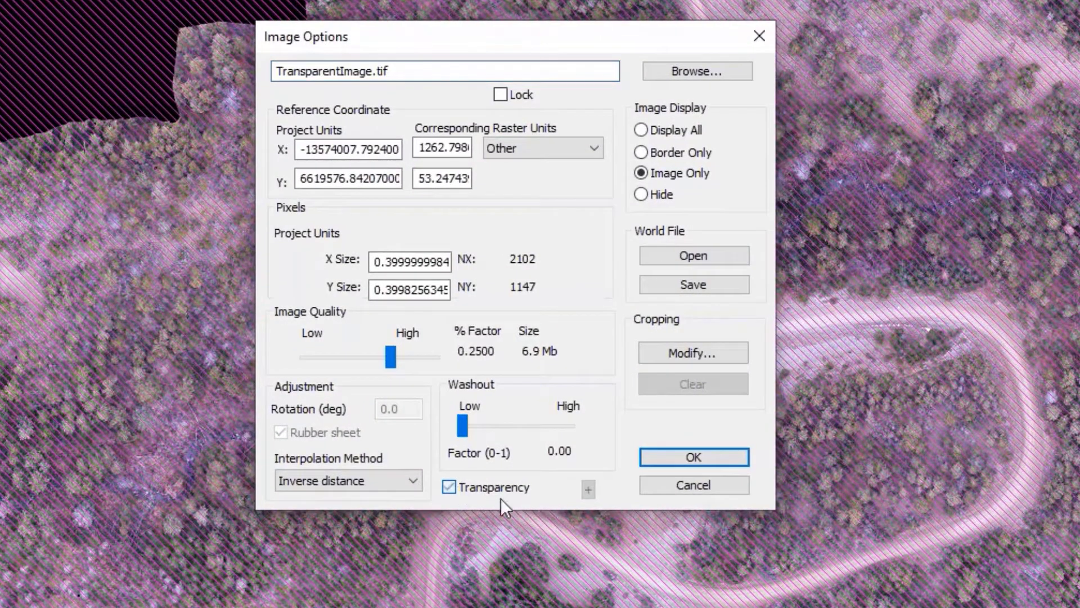
click(588, 489)
key(Return)
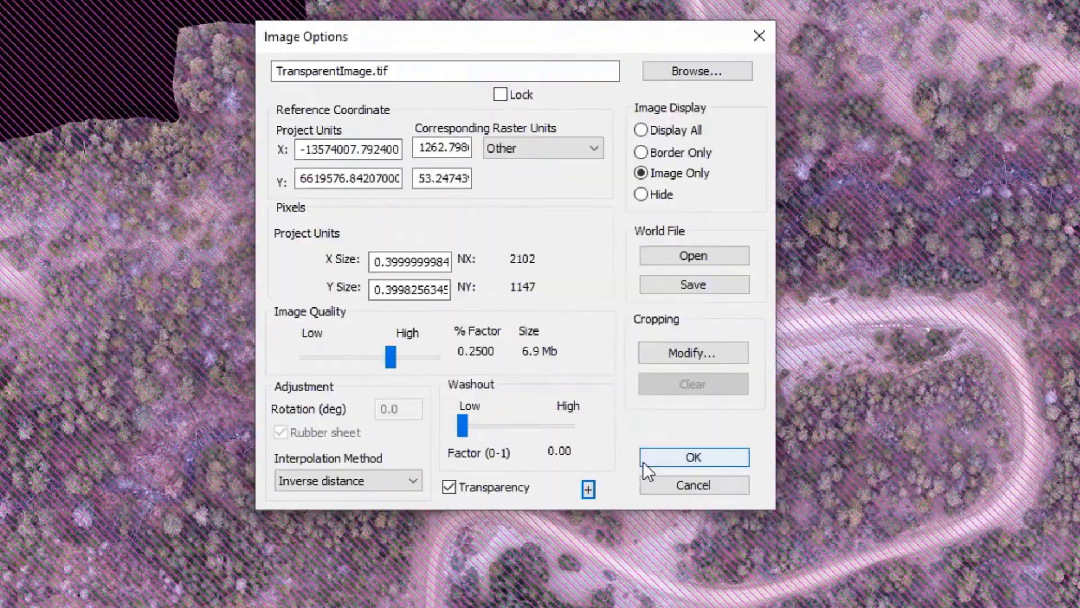
click(645, 460)
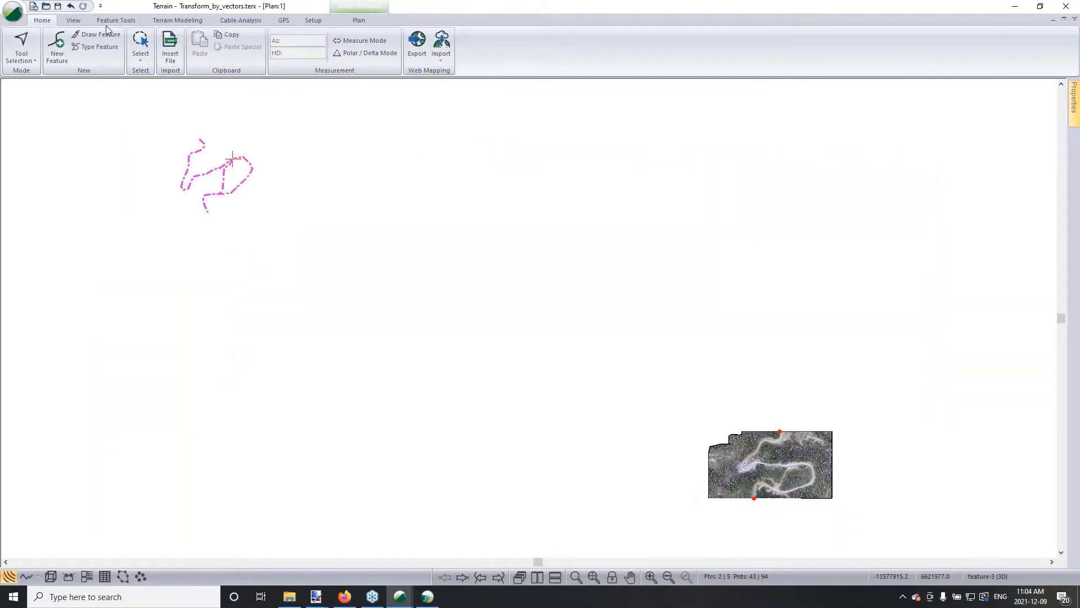
- Move and scale the magenta path by two vectors onto the image's red points
click(232, 159)
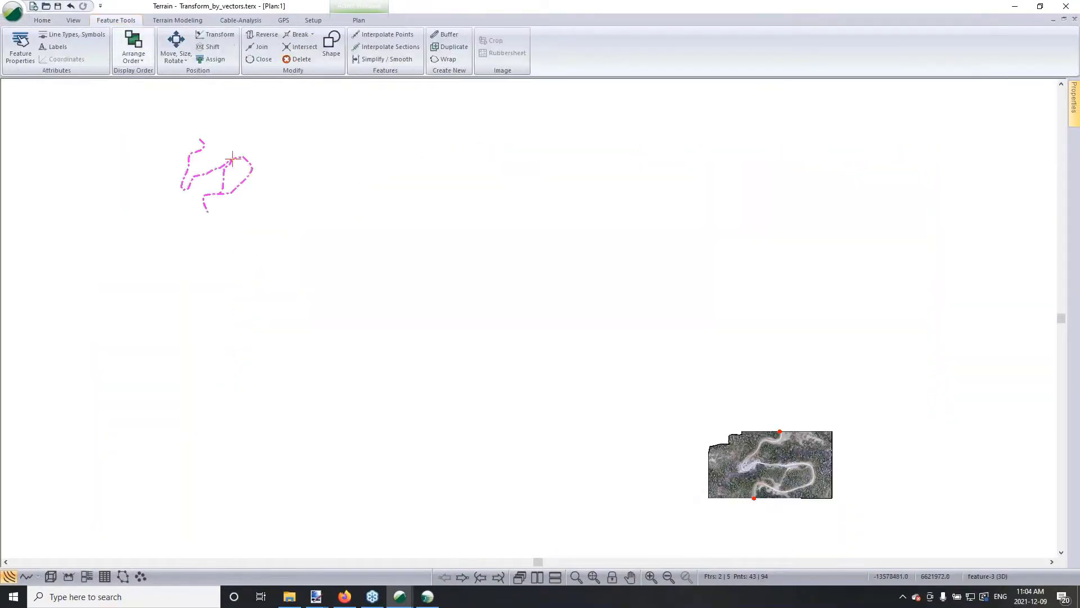
click(177, 50)
click(191, 85)
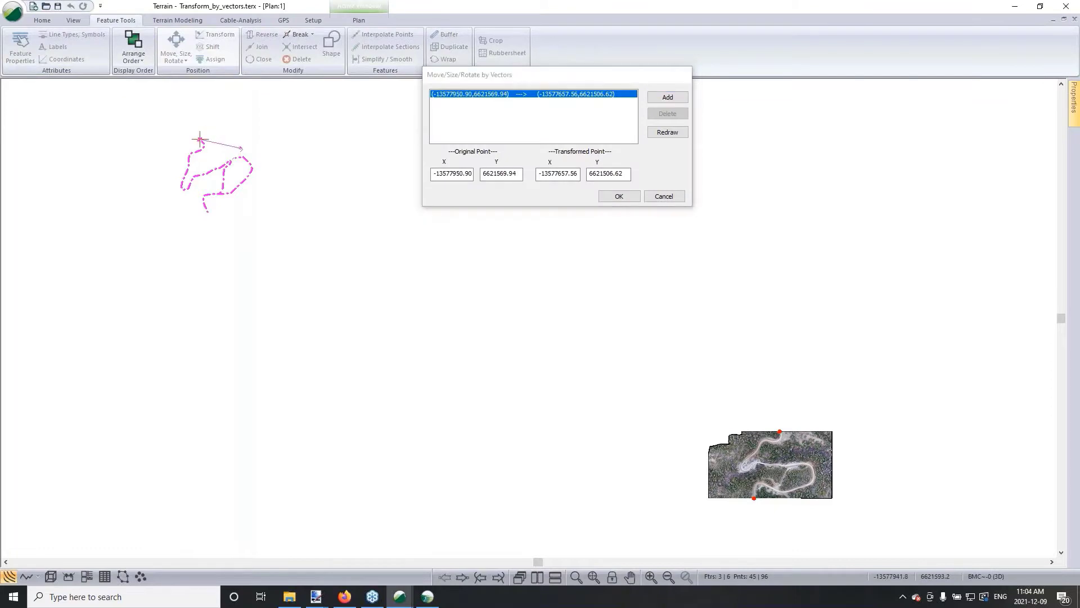
click(731, 463)
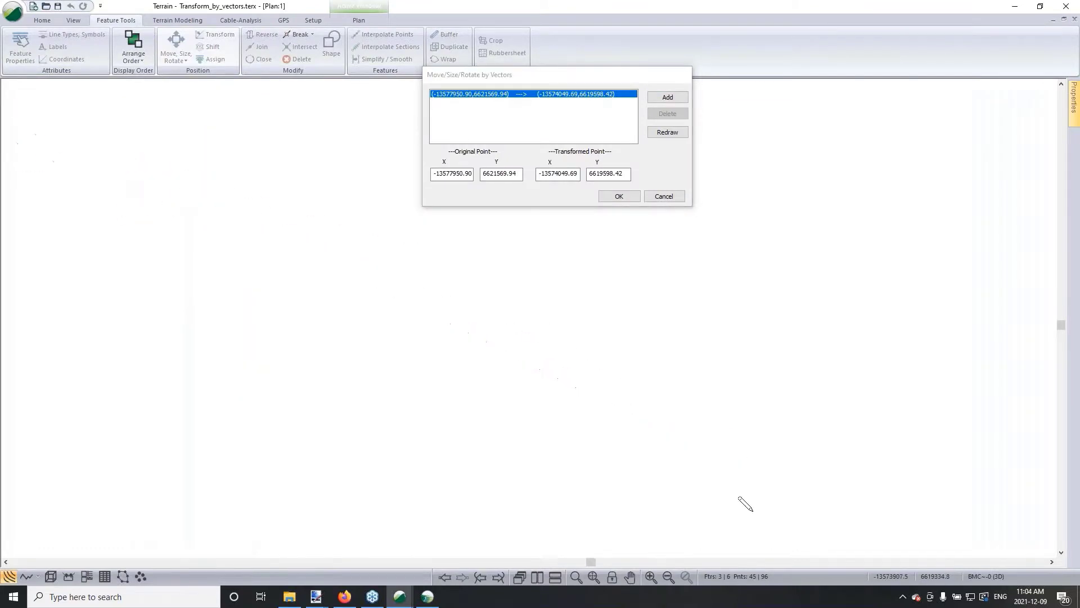
click(667, 98)
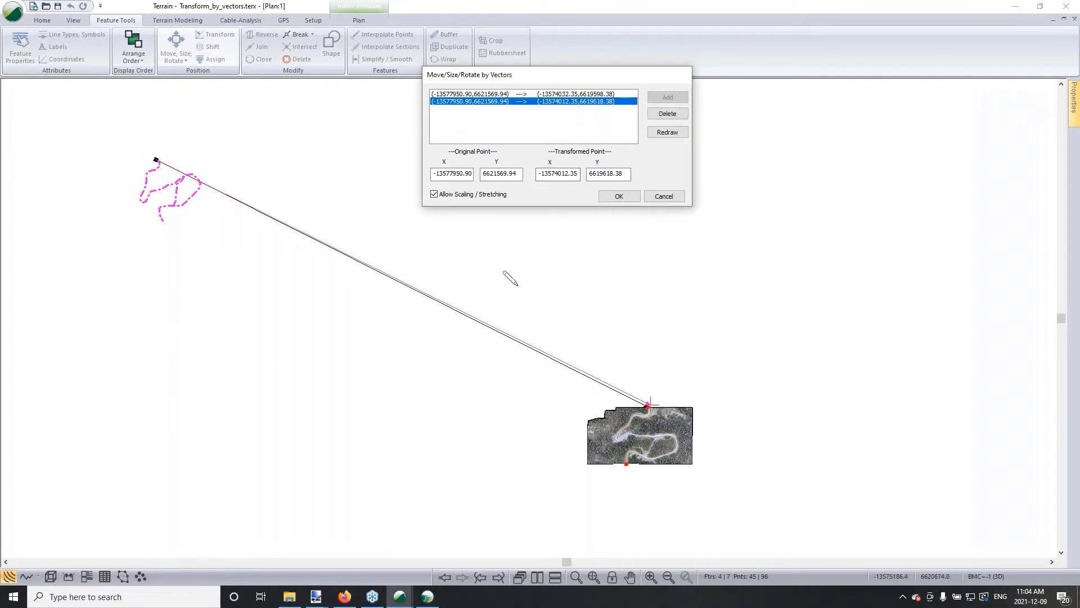
click(626, 464)
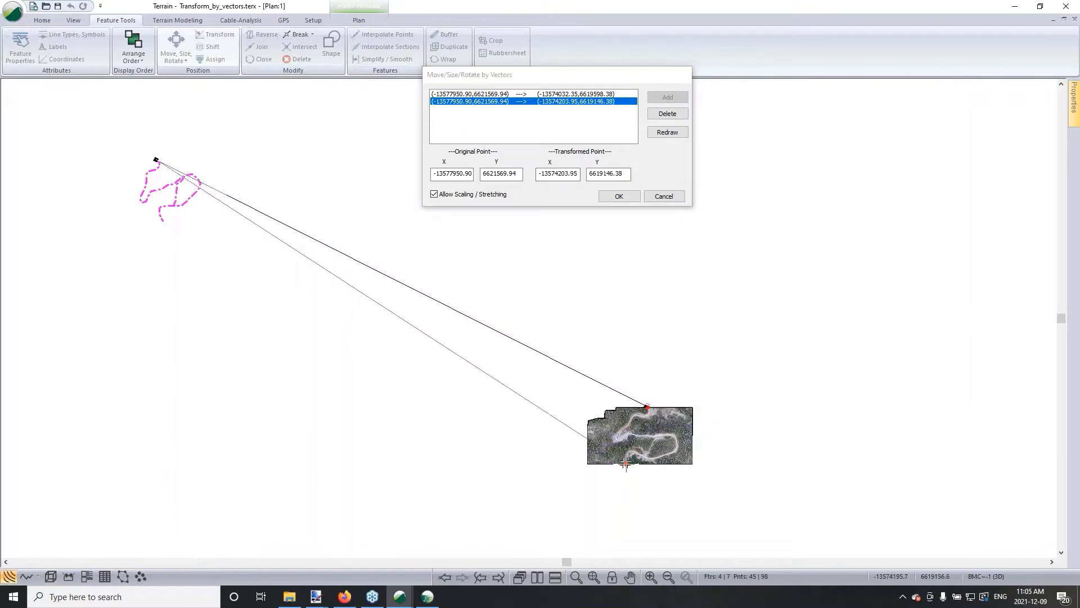
click(691, 215)
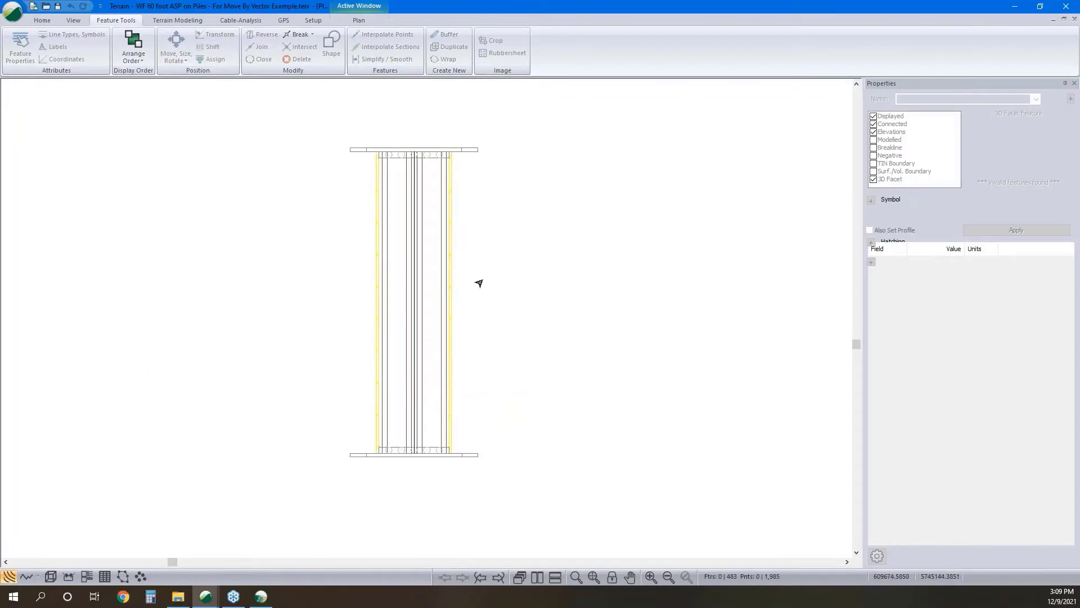
- Move the bridge features by vectors into place over the road, with scaling turned off
scroll(353, 308, down, 5)
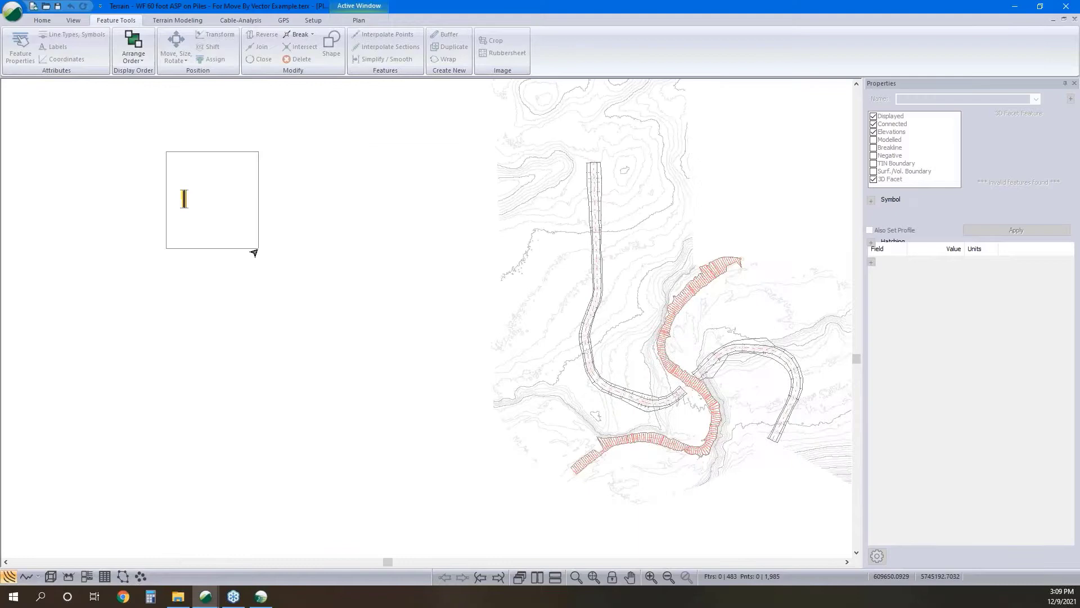
click(176, 45)
click(194, 67)
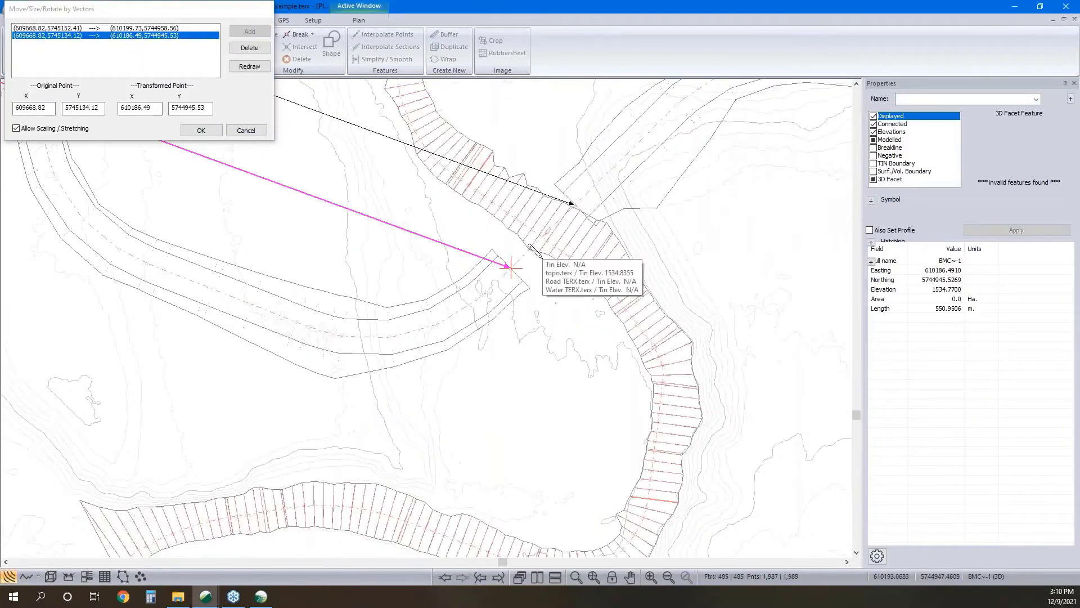
click(17, 128)
click(207, 132)
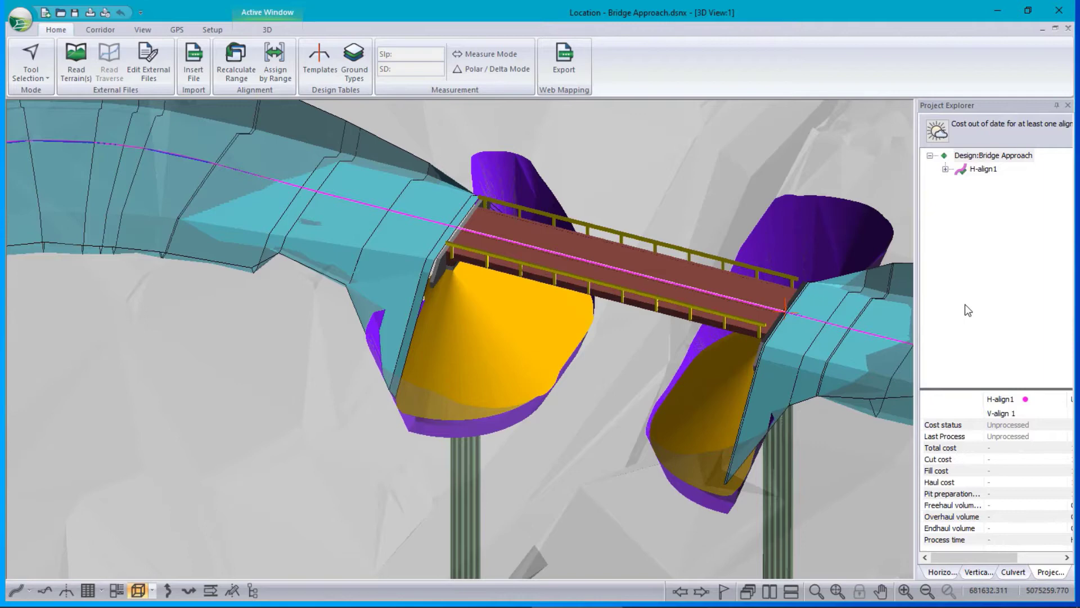
drag(254, 215, 530, 342)
mouse_move(699, 366)
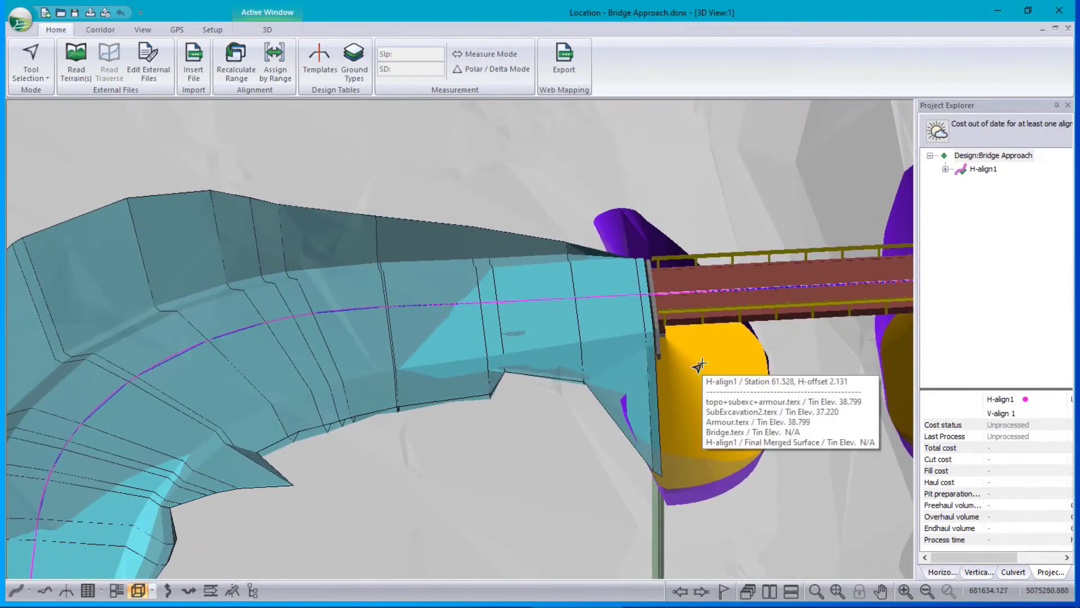
drag(729, 381, 645, 400)
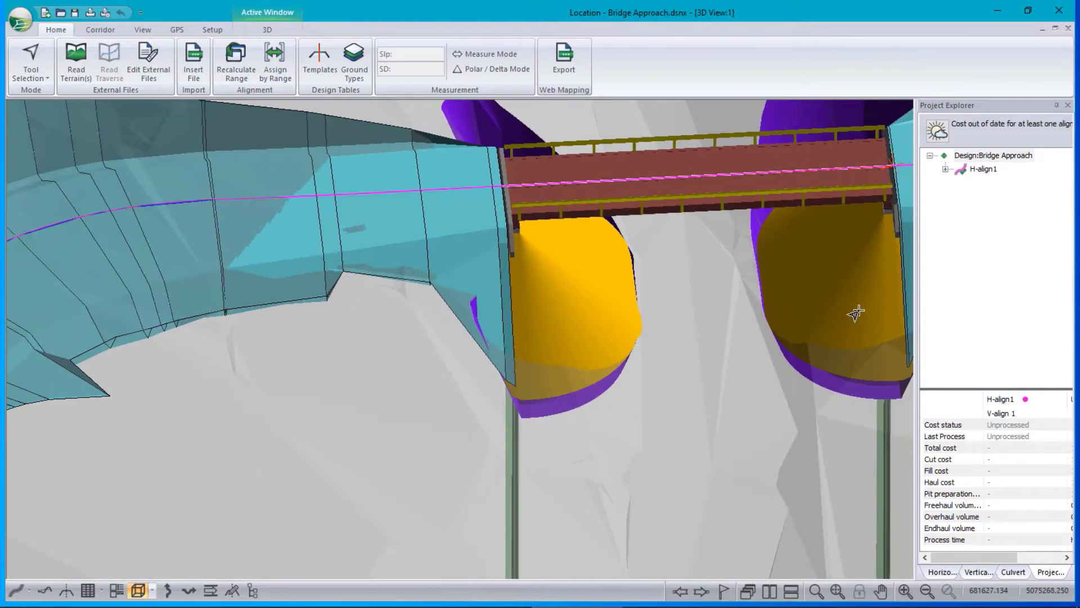
drag(856, 314, 369, 282)
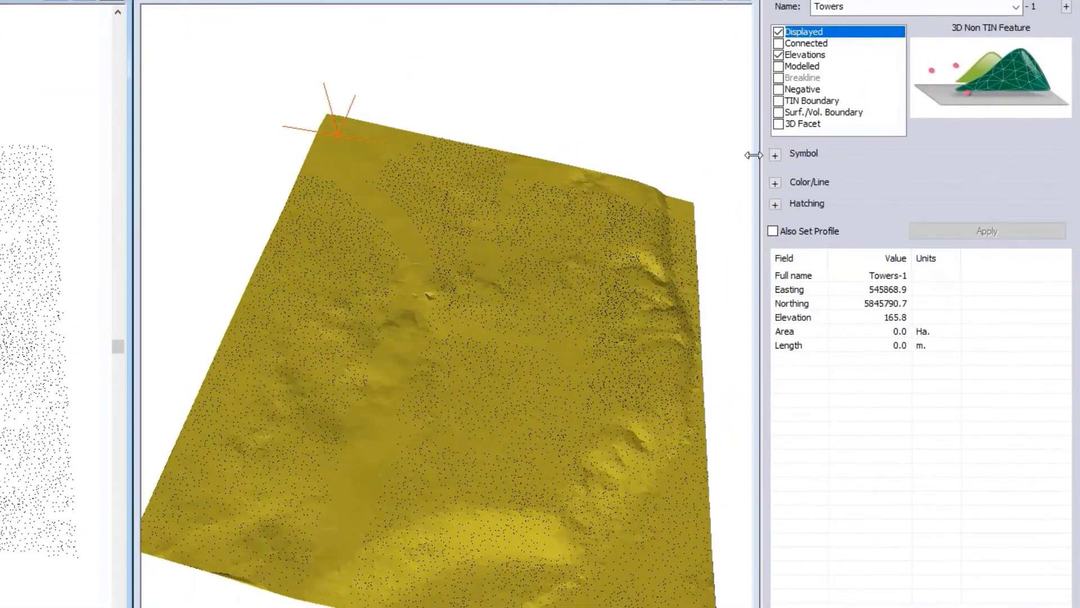
- Show the Towers points as enlarged Wind turbine 3D symbols
click(774, 155)
click(916, 213)
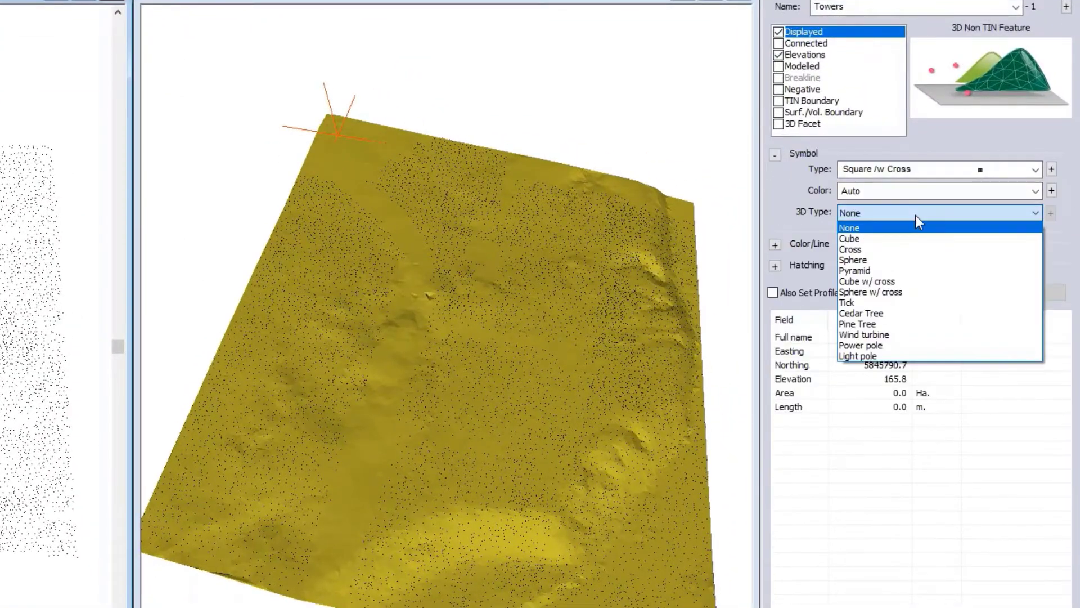
click(867, 334)
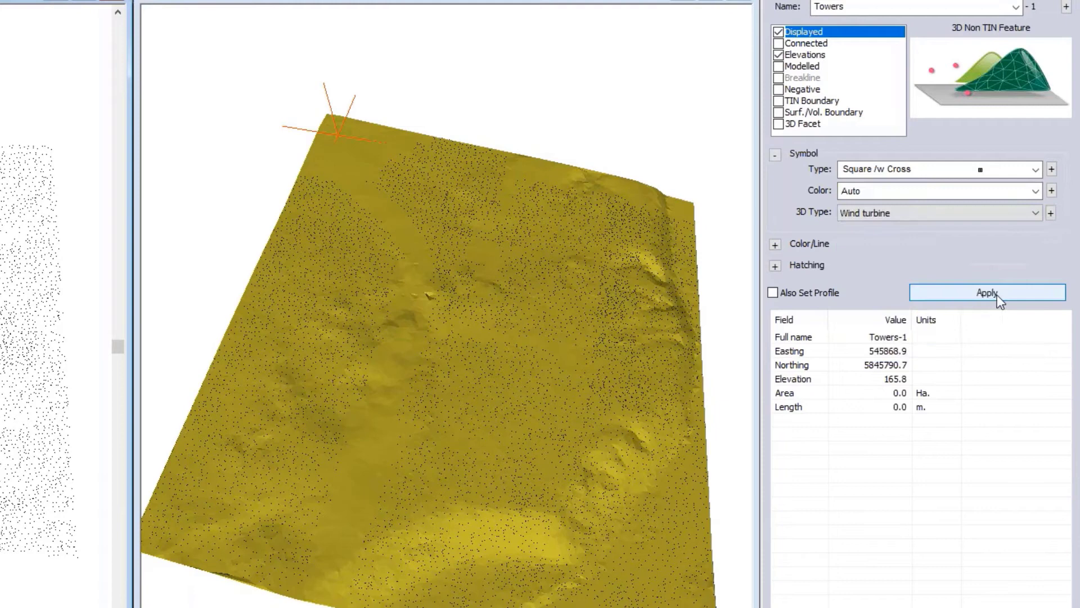
click(997, 295)
click(1051, 212)
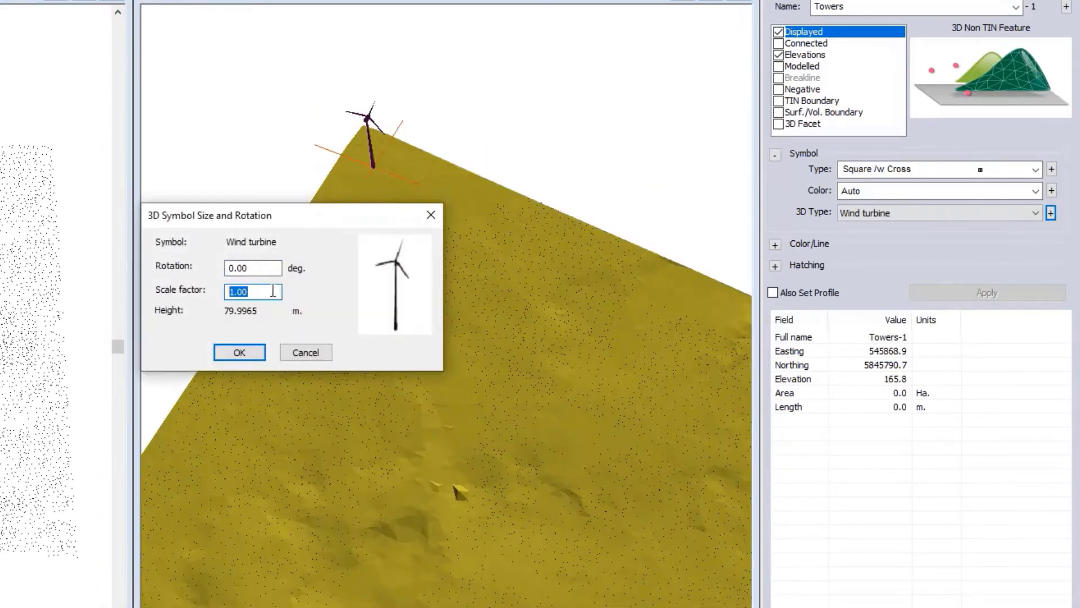
click(236, 354)
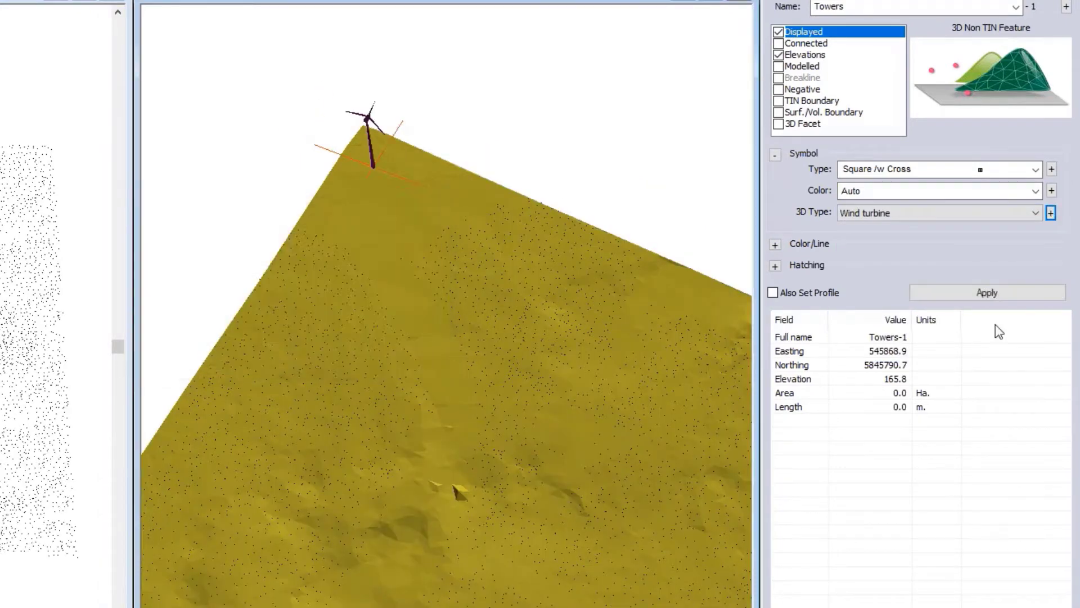
click(995, 294)
- Display the tree points as Cedar Tree 3D symbols
drag(567, 405, 582, 406)
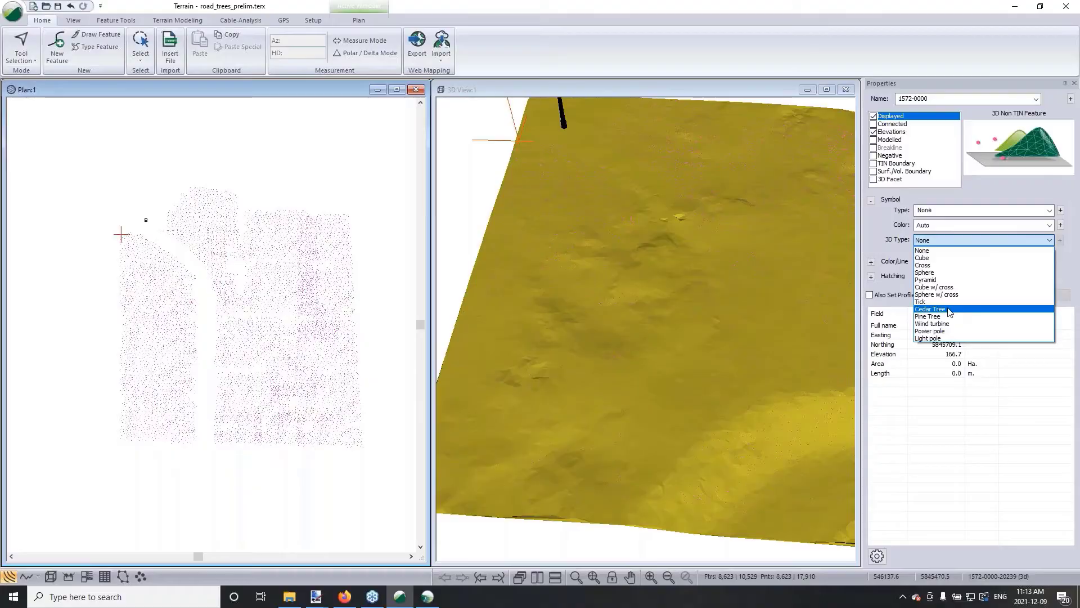
click(934, 305)
click(1016, 295)
click(574, 266)
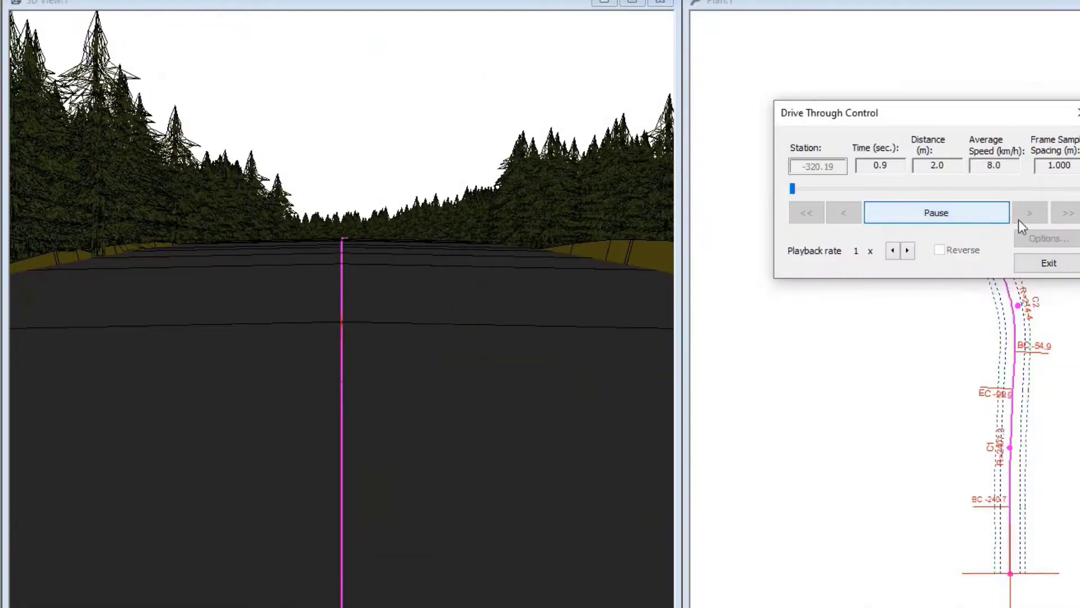
- Raise the drive-through playback rate four times
click(907, 250)
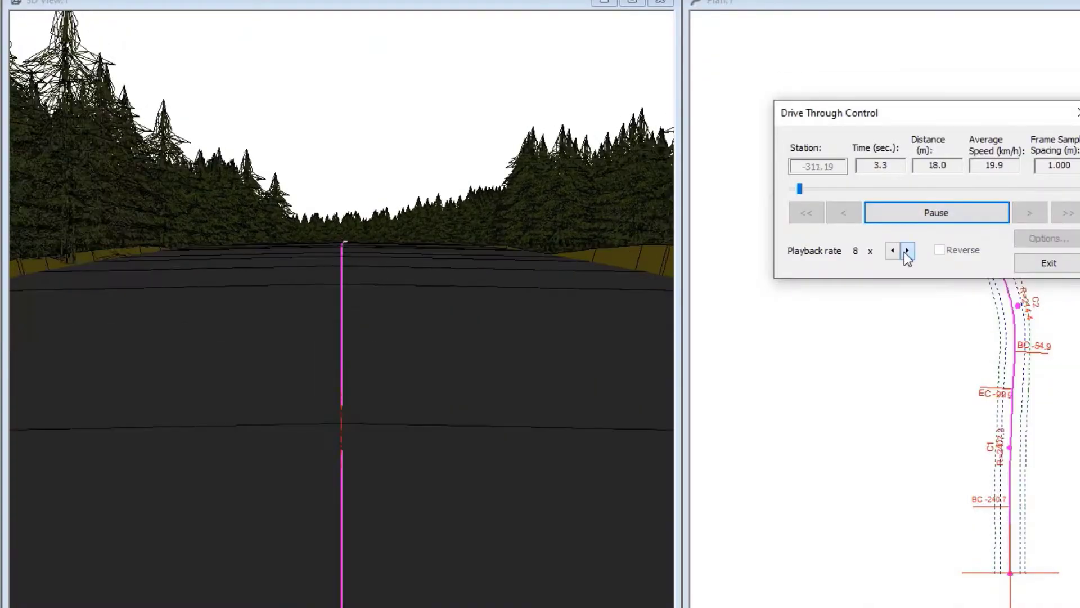
click(907, 251)
click(907, 251)
click(907, 250)
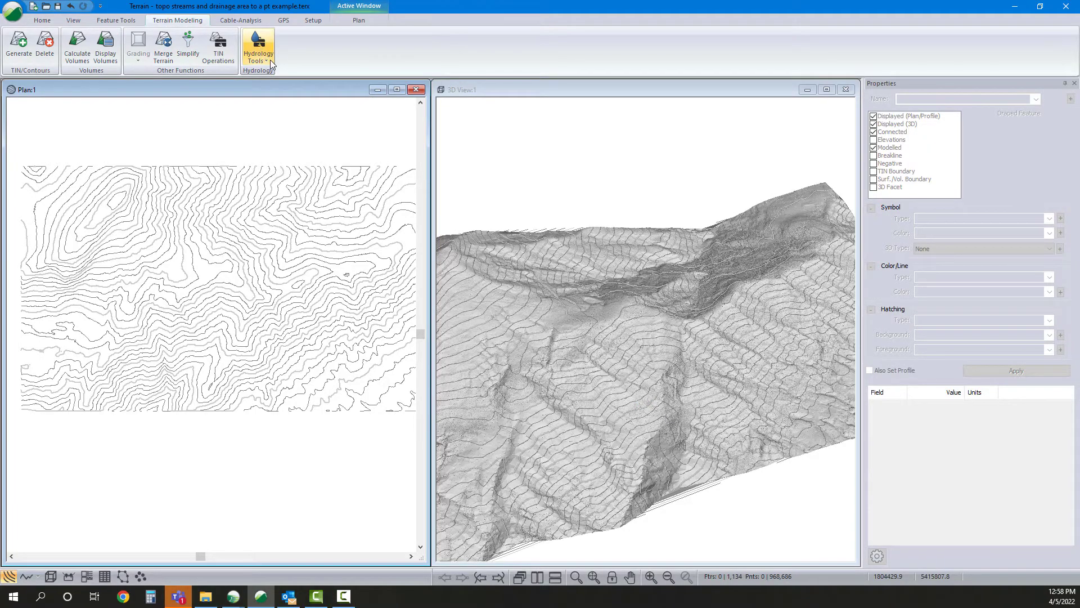
- Generate stream and pond features across the terrain with Streams & Ponds
click(258, 47)
click(276, 98)
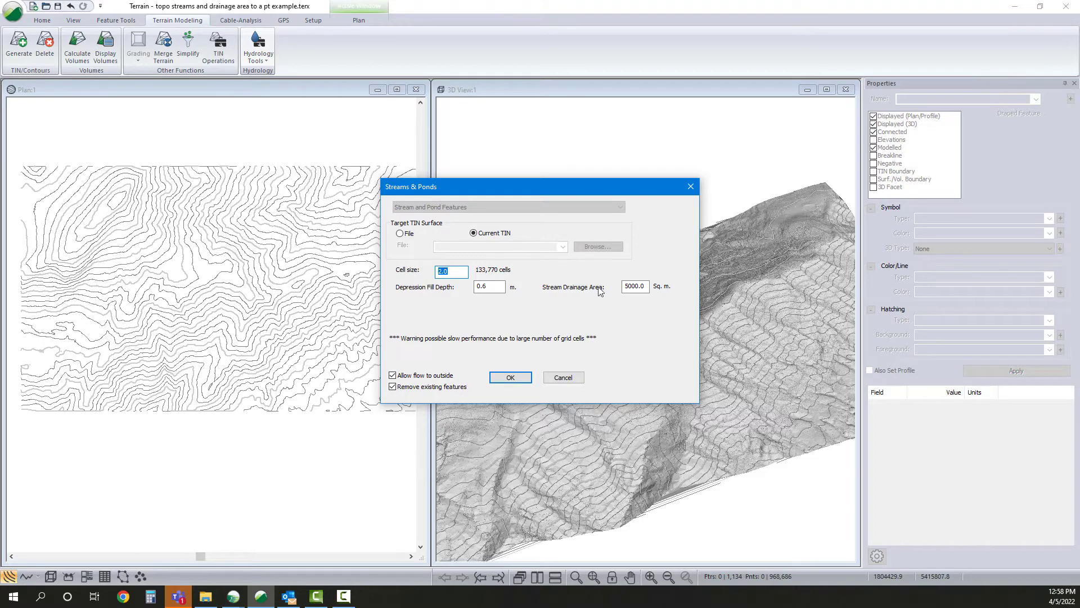
click(494, 378)
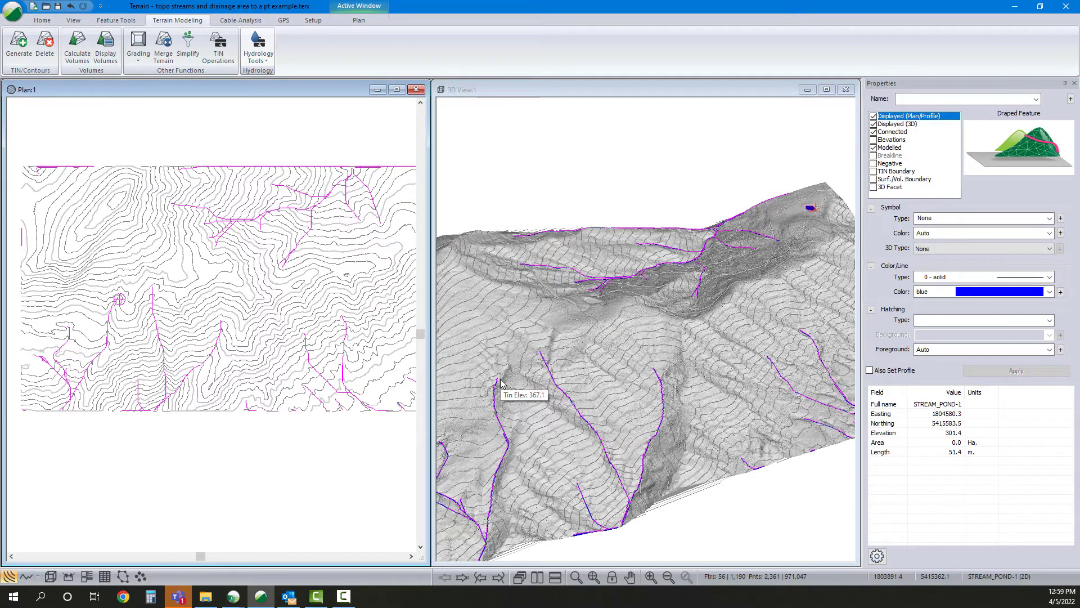
- Compute the drainage area polygon for a selected stream's drain location
click(215, 348)
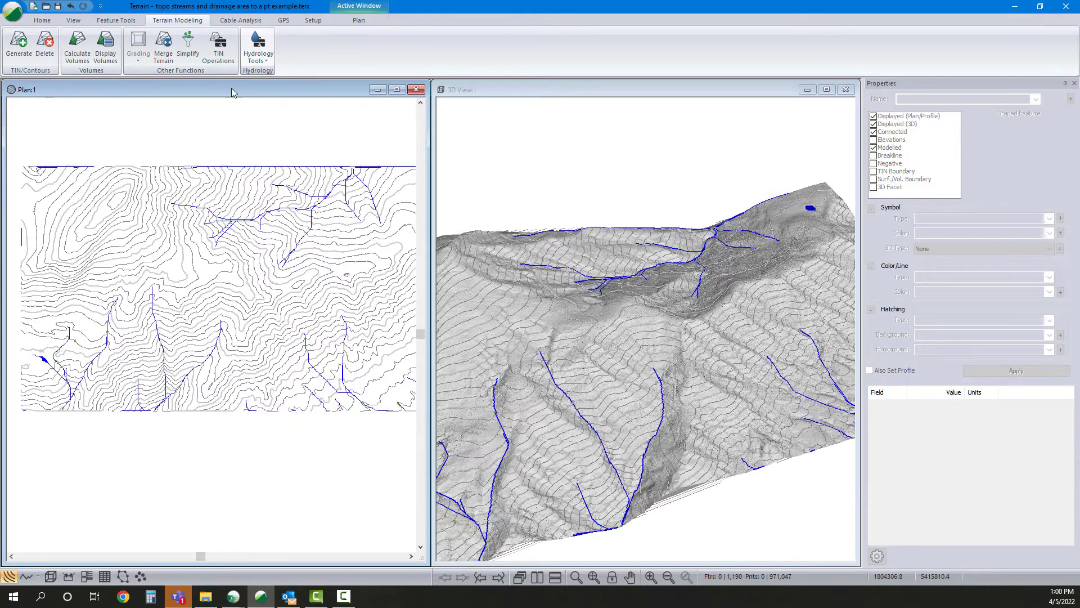
click(259, 46)
click(273, 86)
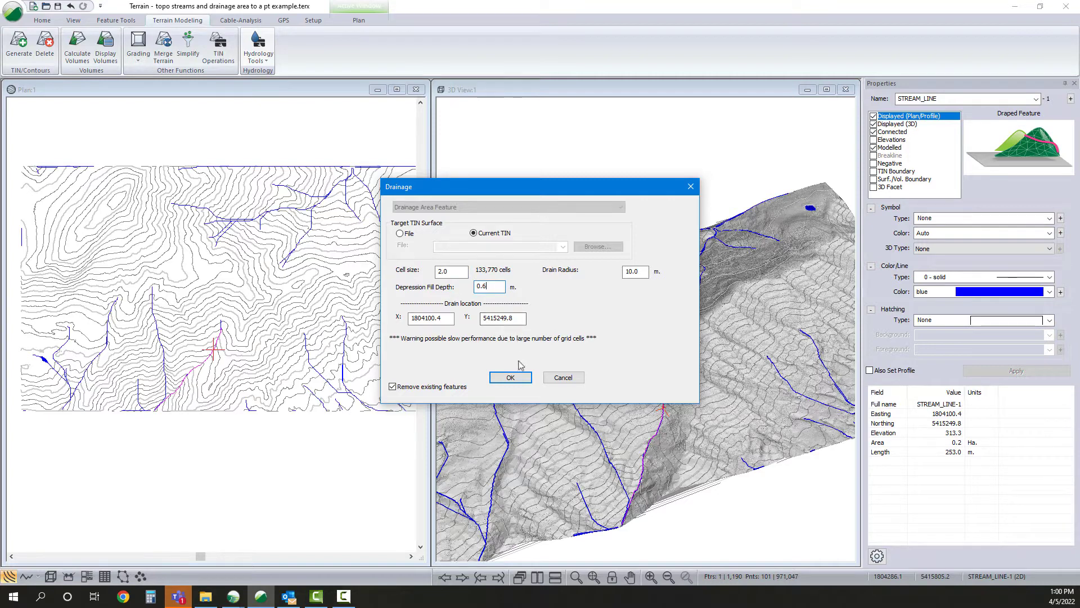
click(520, 381)
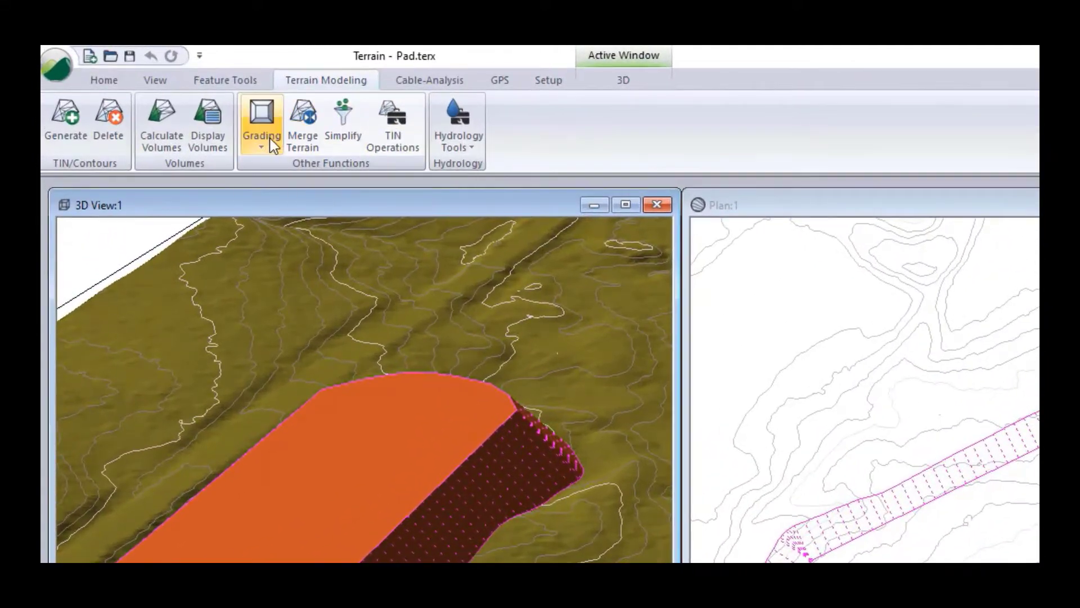
- Run Auto Balance grading against TopoForPad.terx, check the 6616.1 m³ fill and cut report, and orbit the pad
click(269, 137)
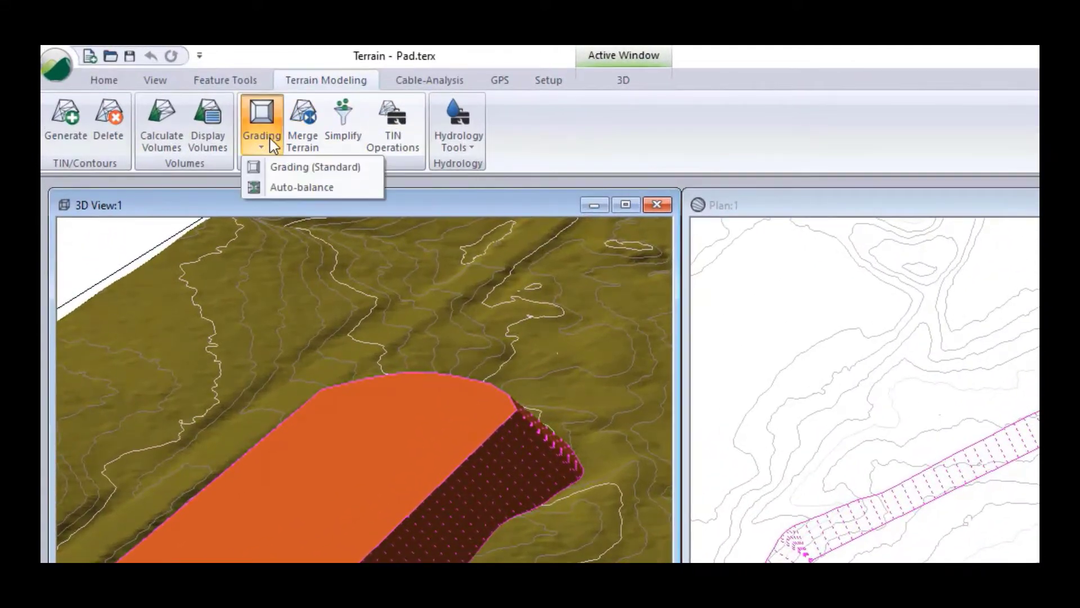
click(295, 185)
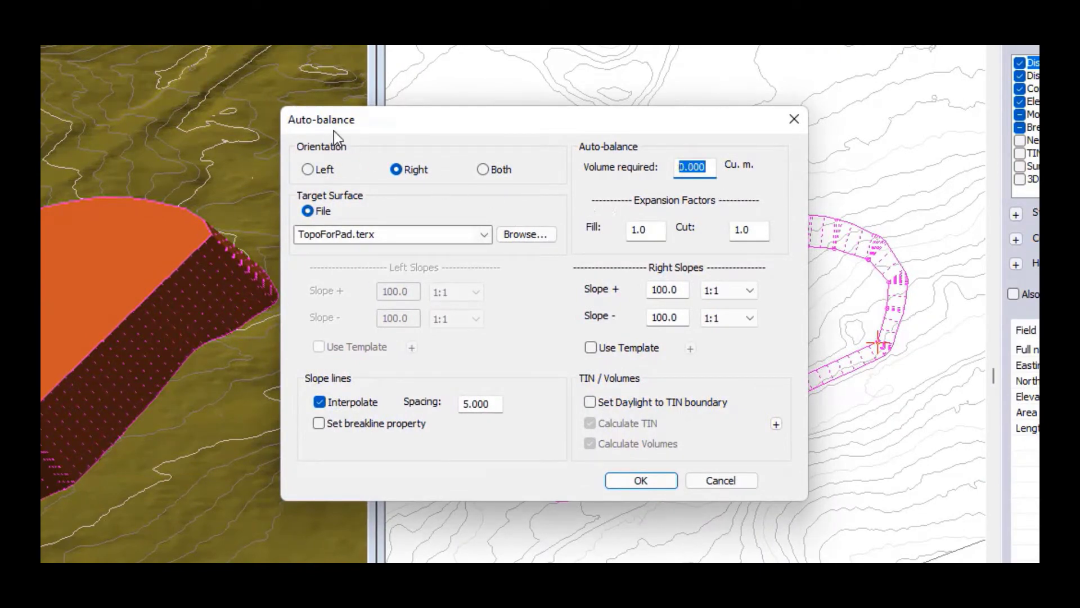
click(653, 484)
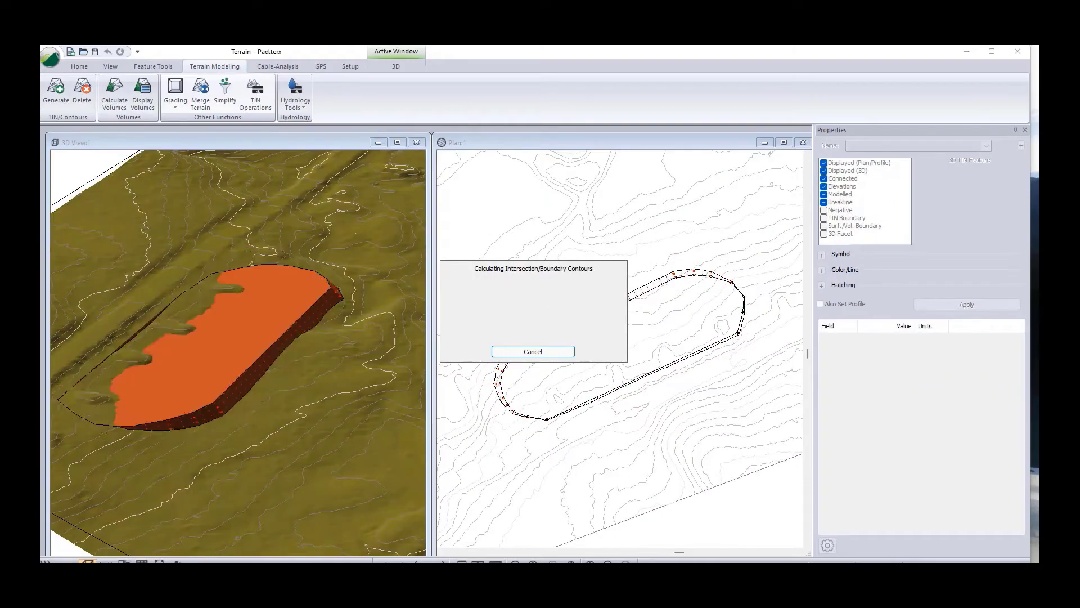
click(447, 289)
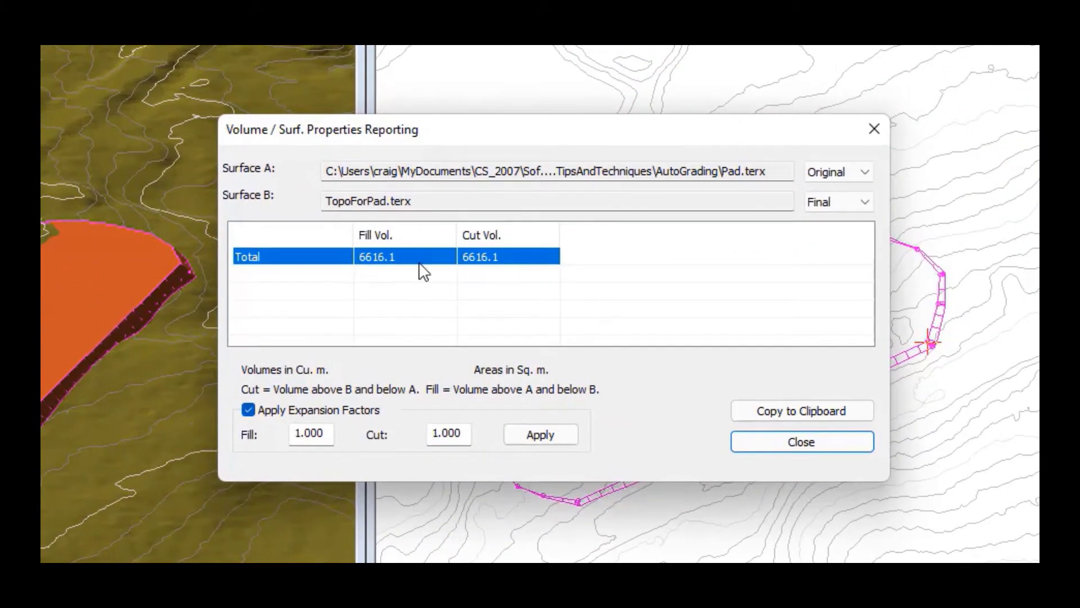
click(779, 445)
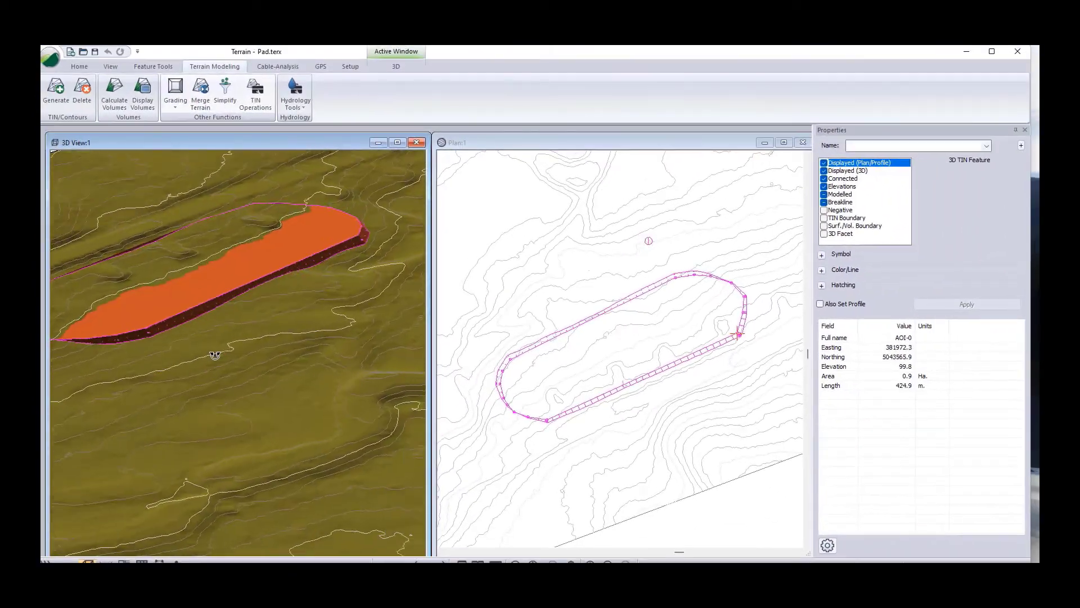
drag(215, 355, 202, 364)
drag(270, 397, 287, 417)
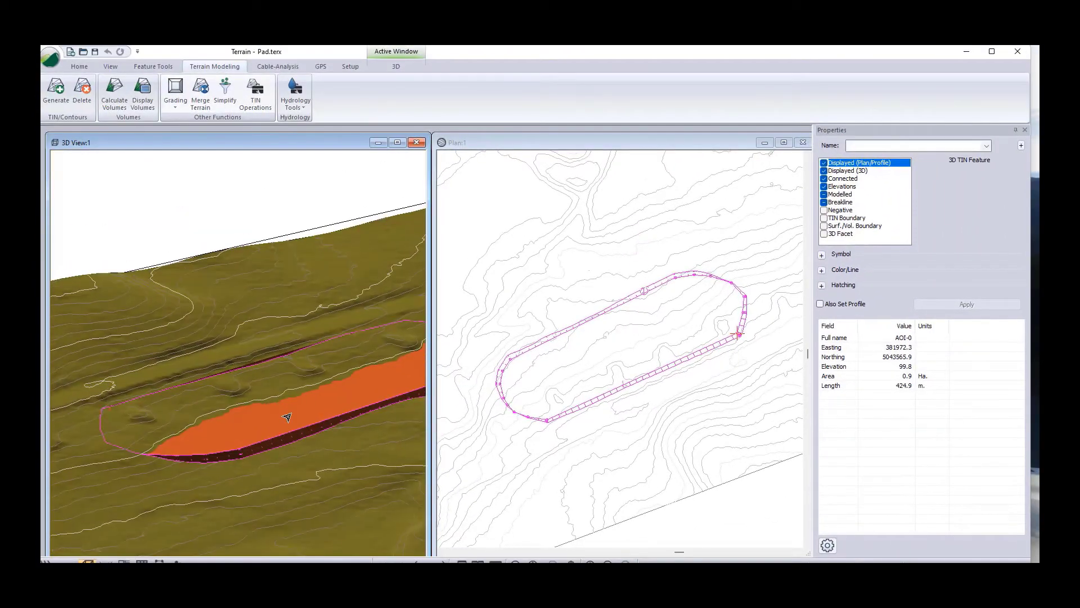
drag(250, 358, 258, 356)
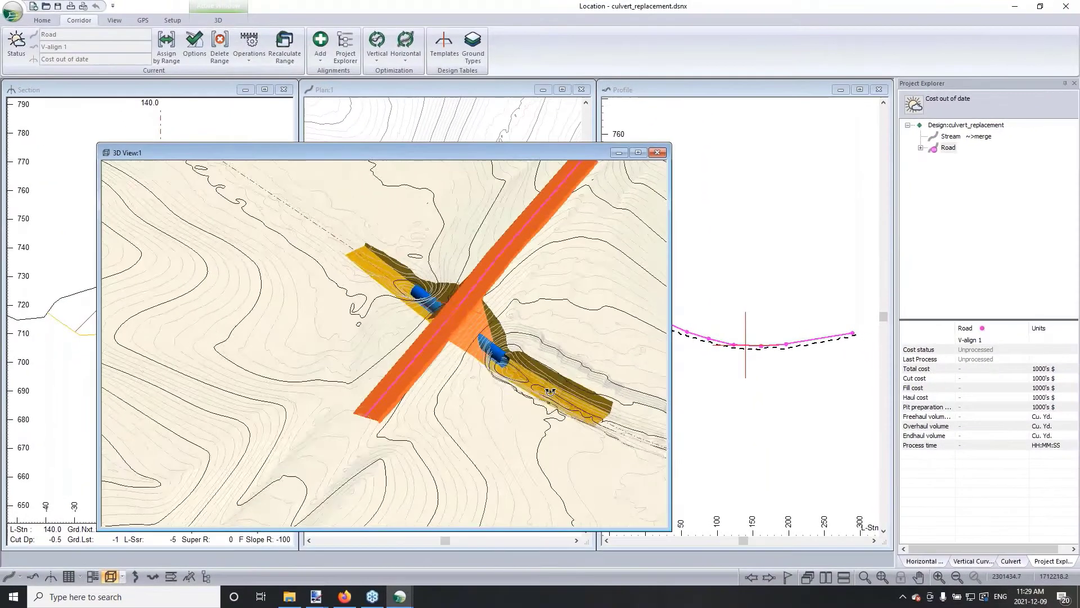
- Orbit the culvert crossing, then switch to MainRoad.dsnx with the Main_221 road and Spur
drag(507, 343, 304, 293)
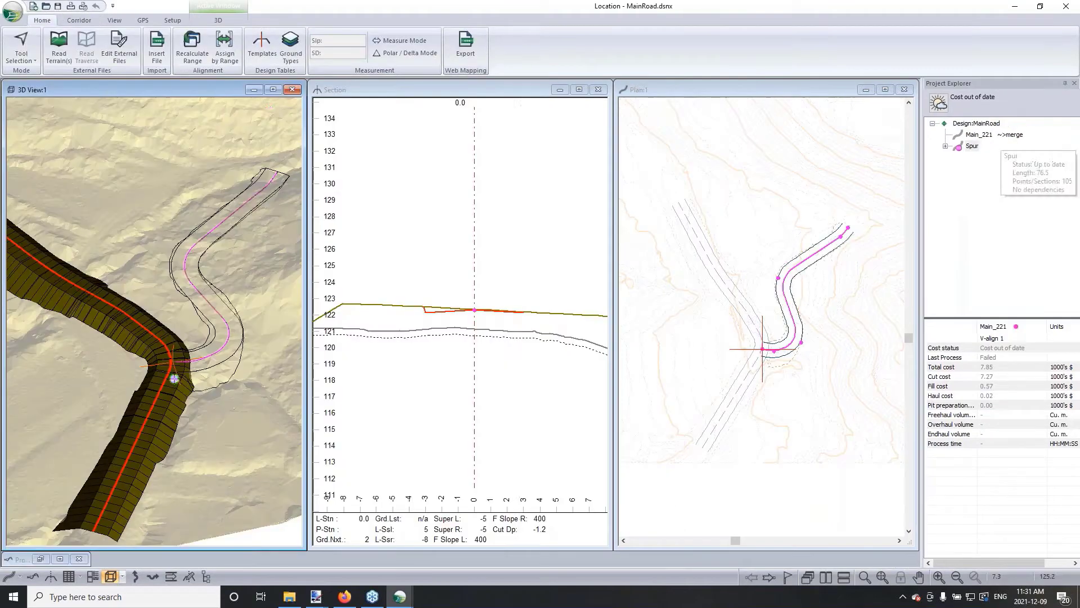
mouse_move(1014, 140)
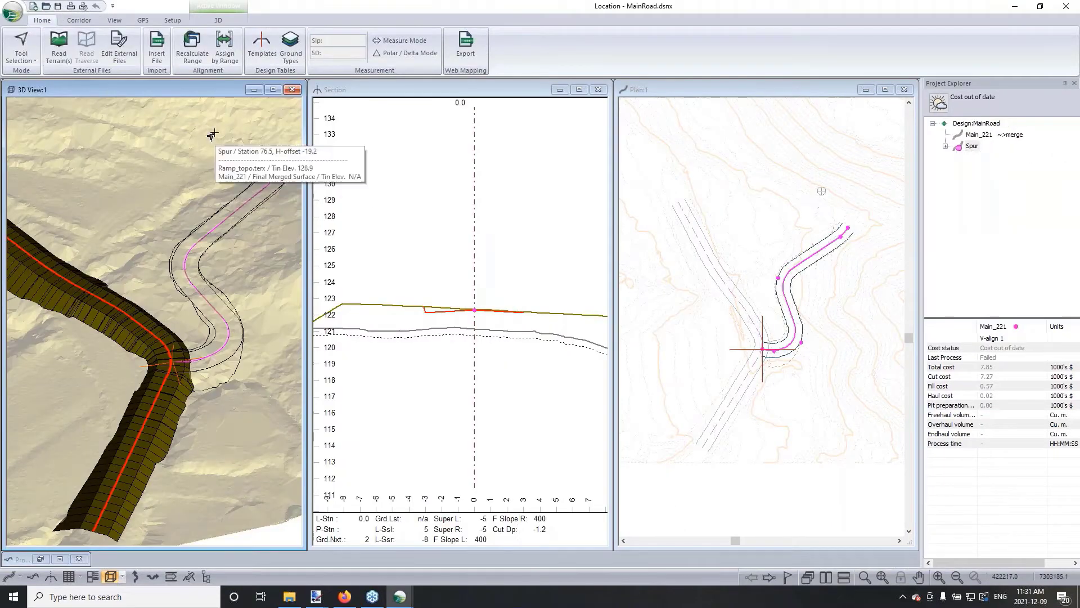
- Turn on dynamic surface calculation in the Spur corridor options
click(79, 20)
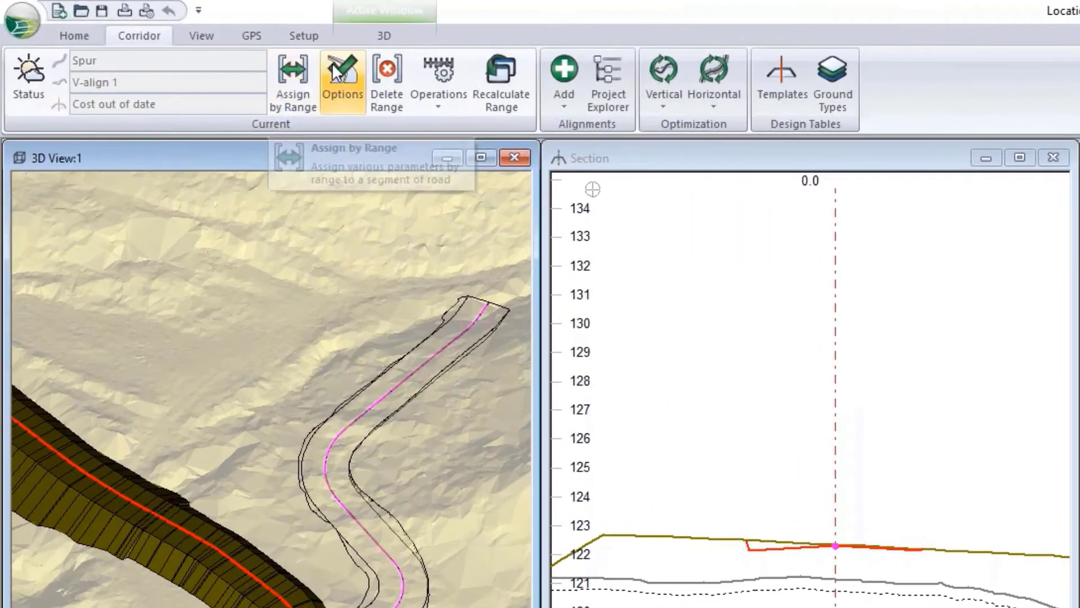
click(198, 48)
click(631, 309)
- Add Spur Final Merged Surface as a blue reference surface and orbit the 3D view
click(679, 248)
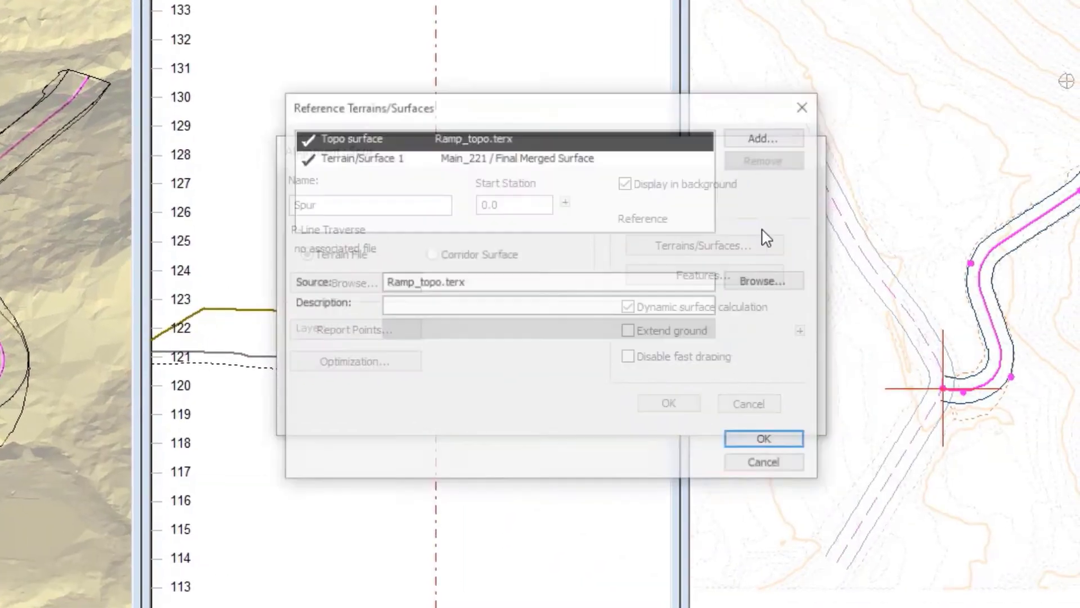
click(499, 162)
click(767, 137)
click(523, 340)
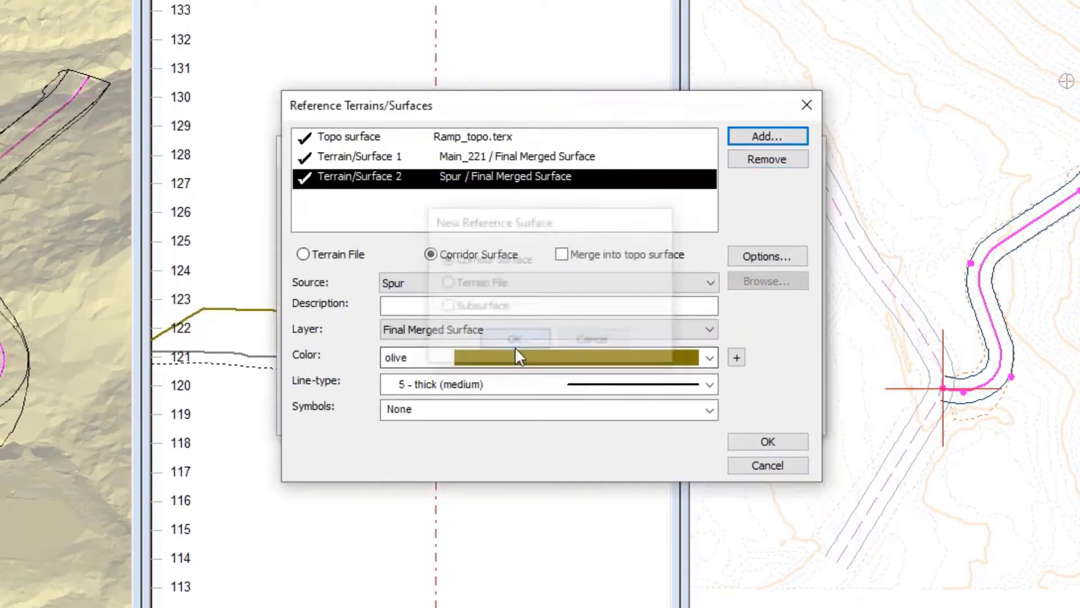
click(620, 357)
click(585, 24)
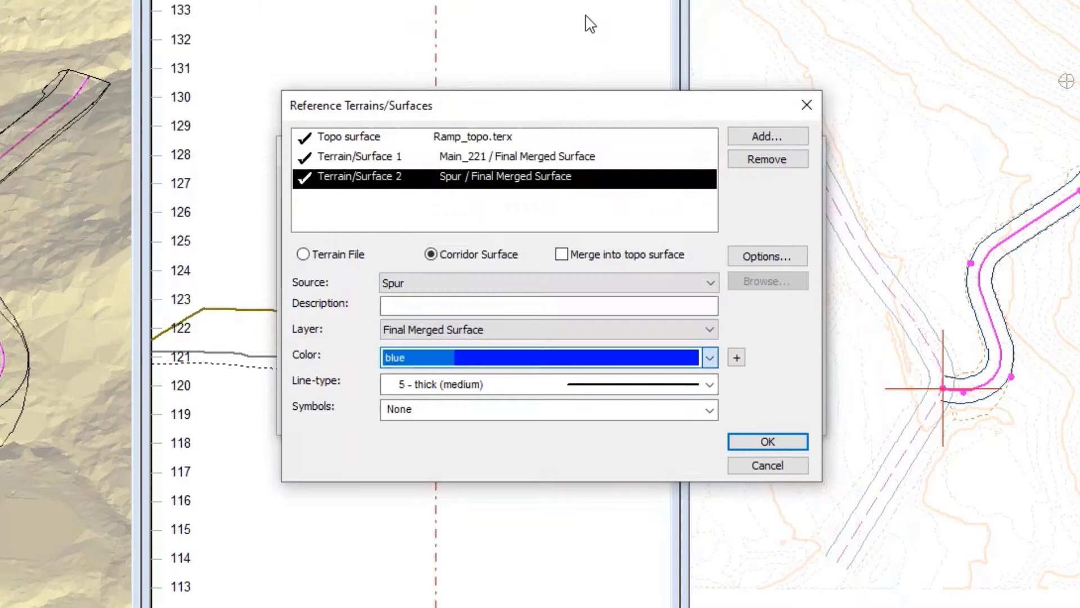
click(468, 336)
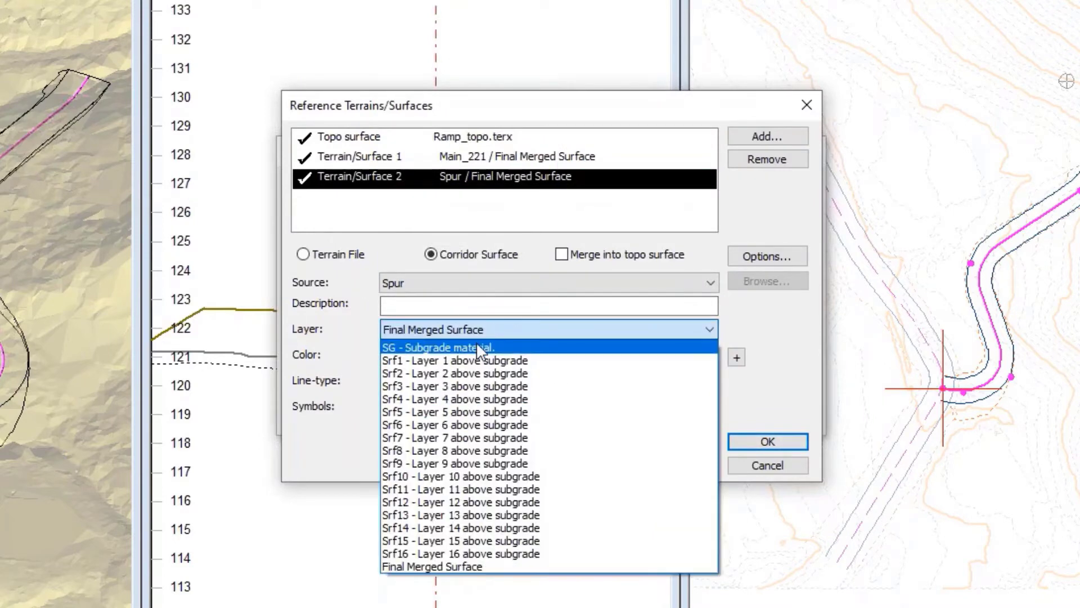
click(392, 329)
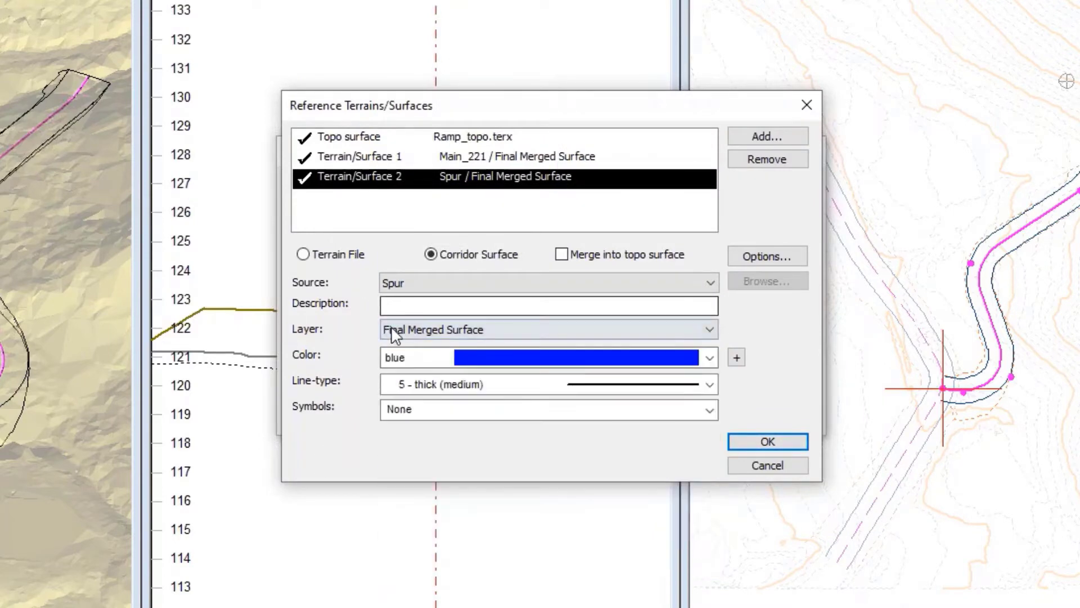
click(767, 442)
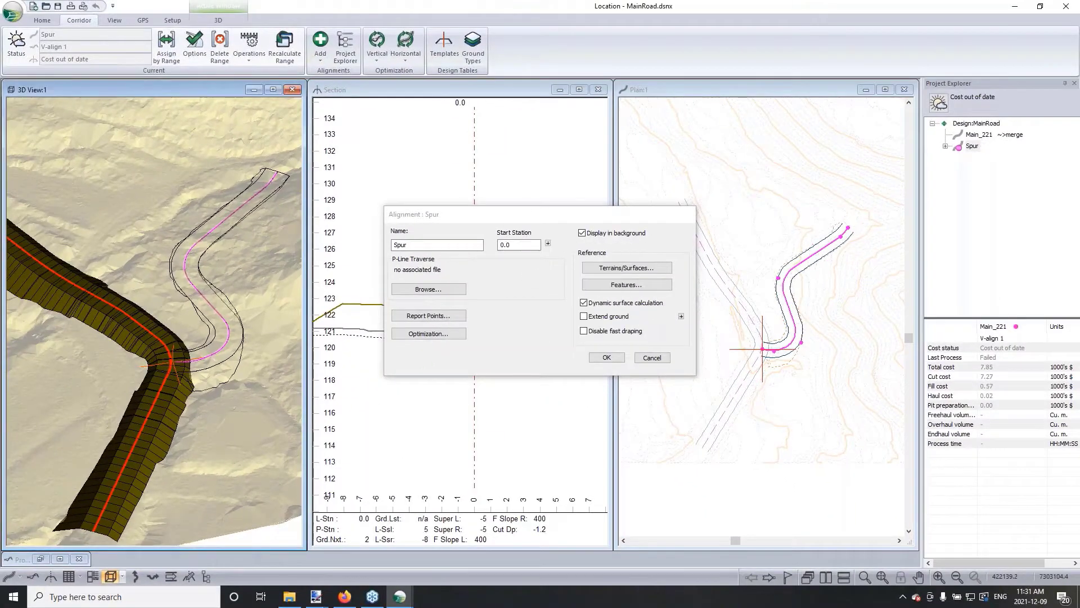
drag(90, 349, 134, 329)
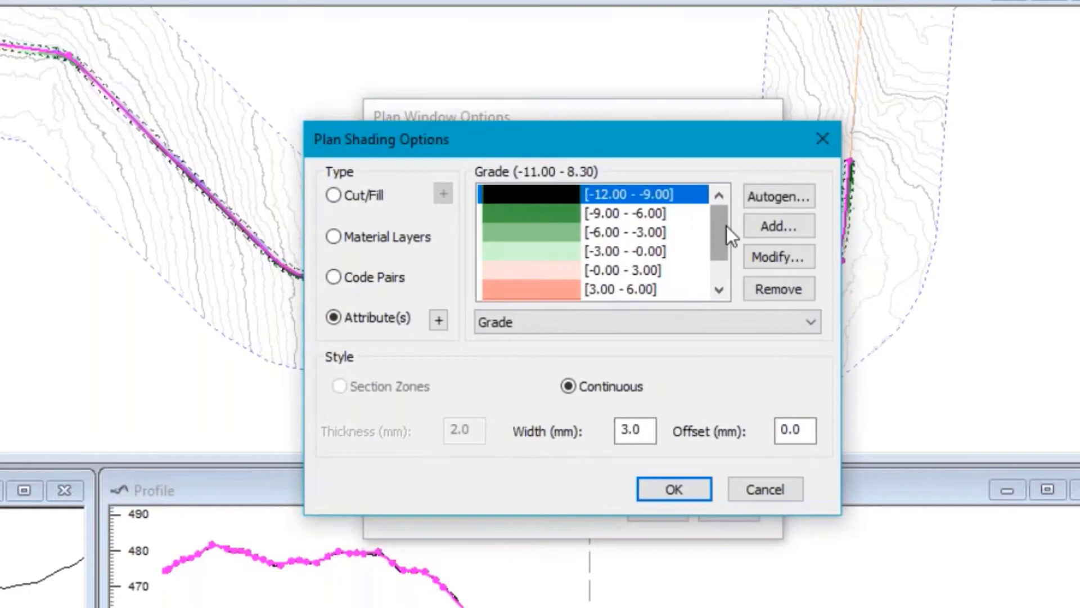
- Scroll through the Grade colour ranges, then cancel Plan Shading and Plan Window Options unchanged
drag(727, 225, 722, 204)
drag(720, 242, 730, 275)
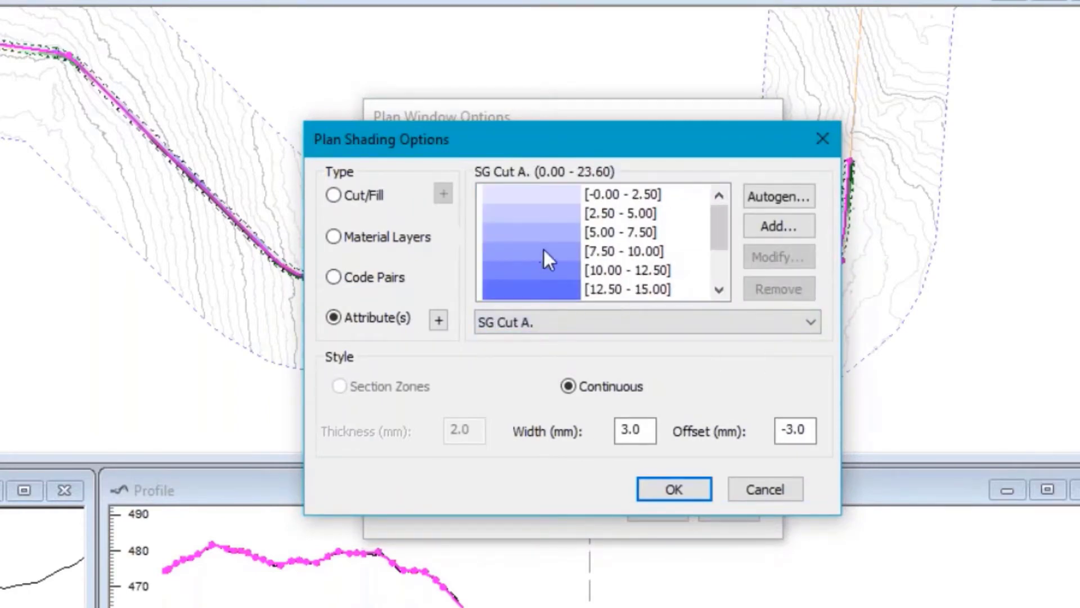
click(764, 490)
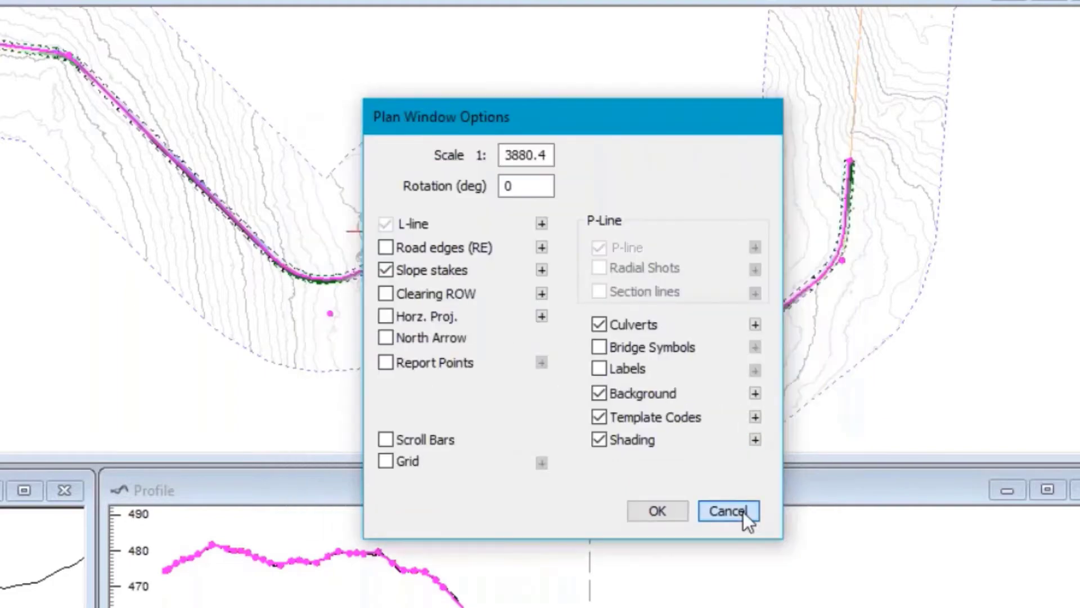
click(738, 503)
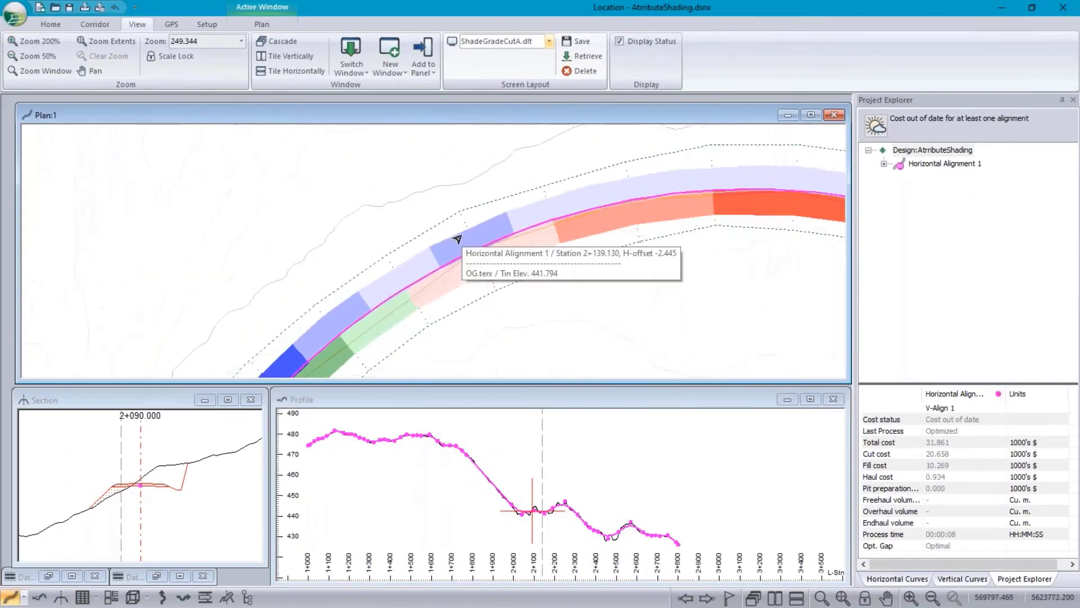
mouse_move(642, 216)
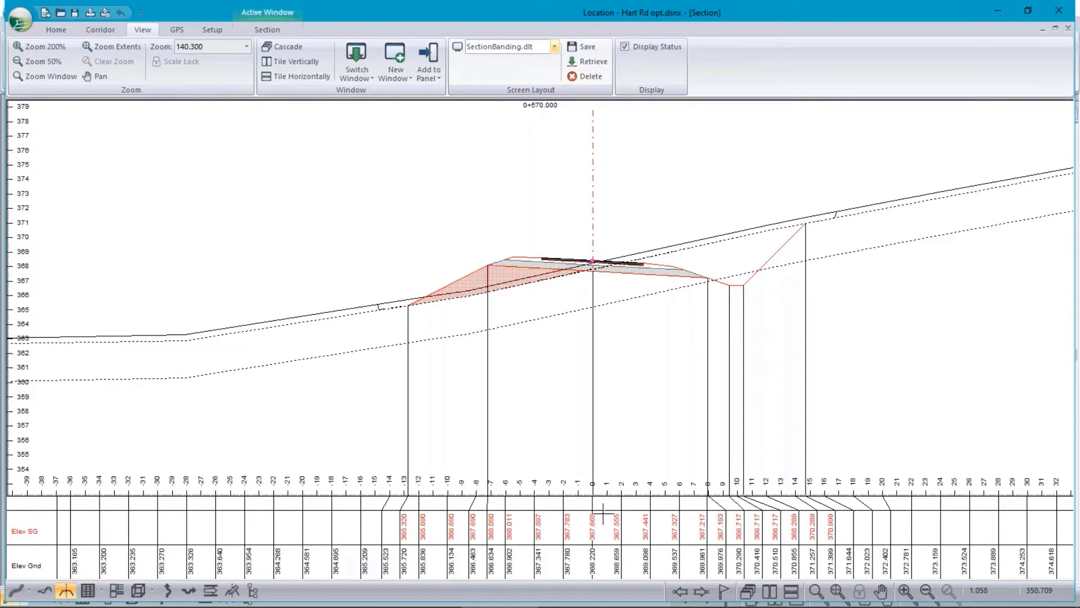
- Uncheck External Dividers in Cross Section Banding and confirm
middle_drag(598, 264, 572, 304)
double_click(535, 503)
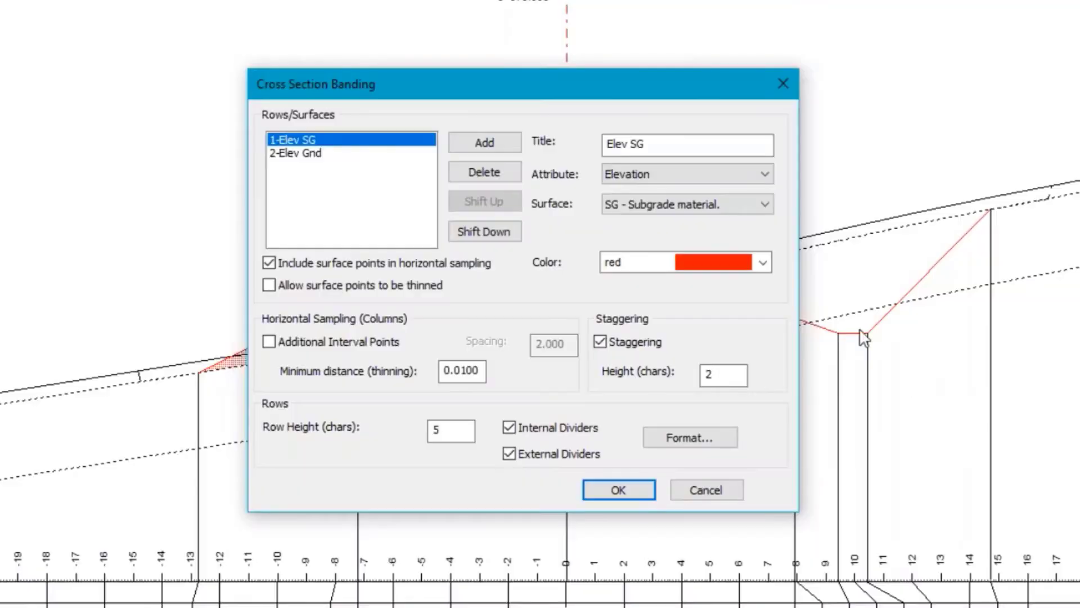
click(515, 453)
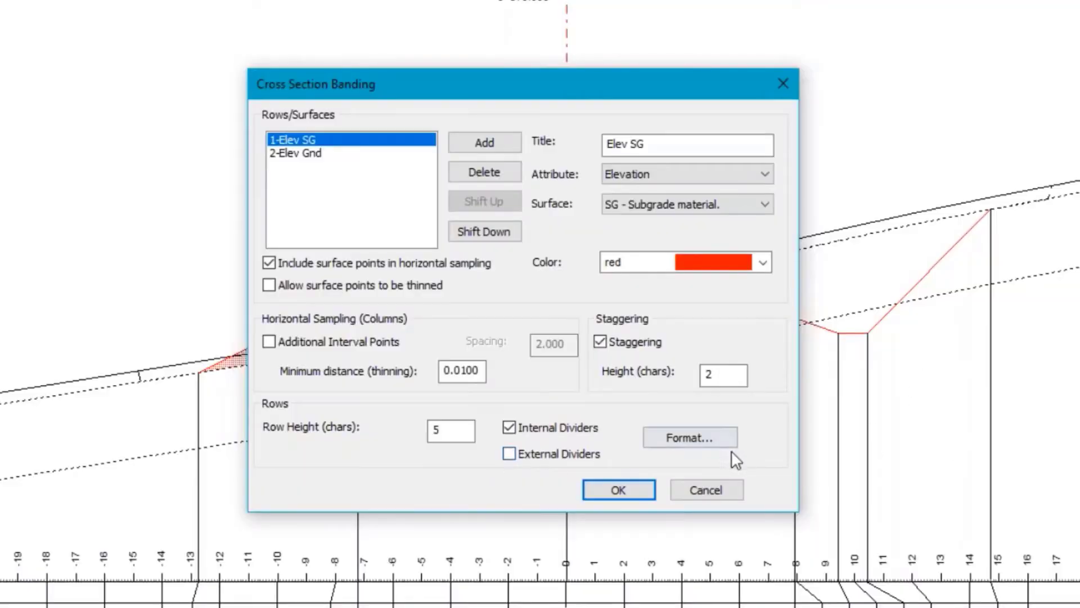
click(624, 488)
click(582, 428)
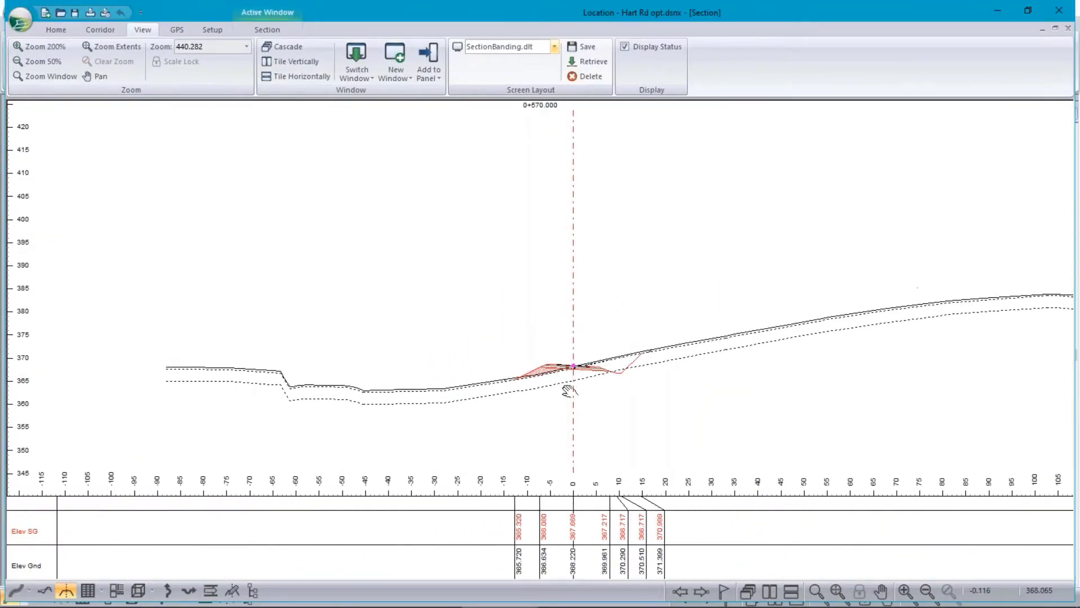
- Pan and zoom the section view to inspect the redrawn bands and offsets
middle_drag(569, 390, 562, 444)
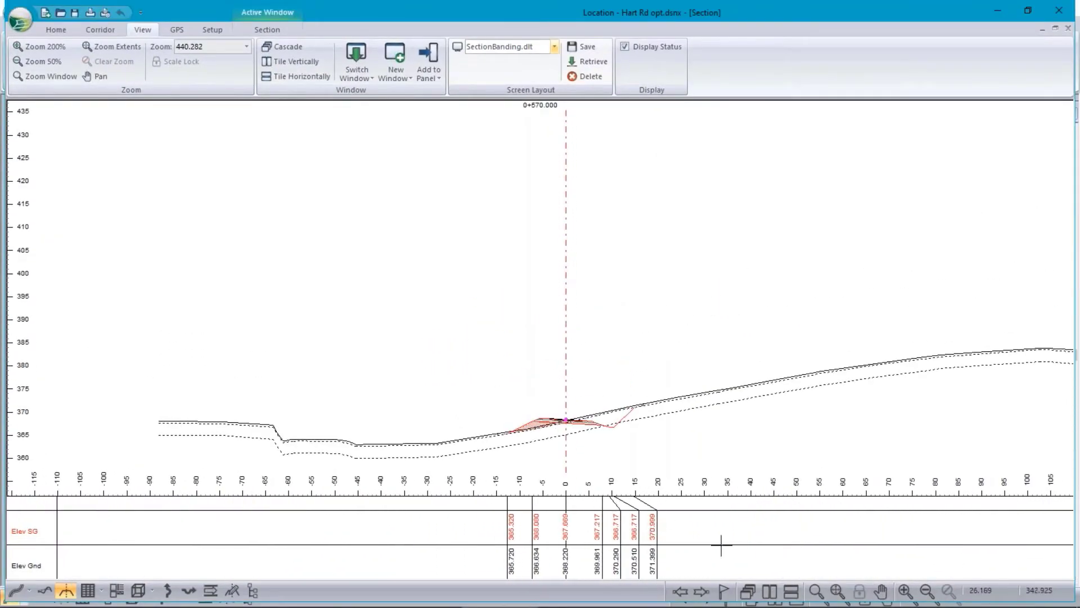
scroll(563, 421, up, 3)
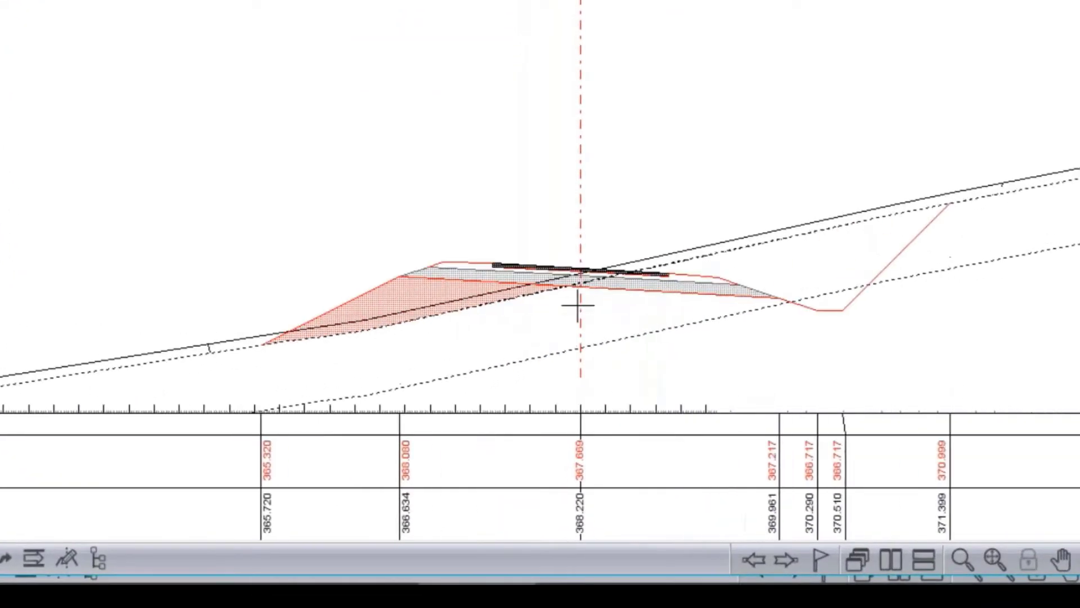
scroll(578, 306, up, 2)
middle_drag(578, 309, 586, 92)
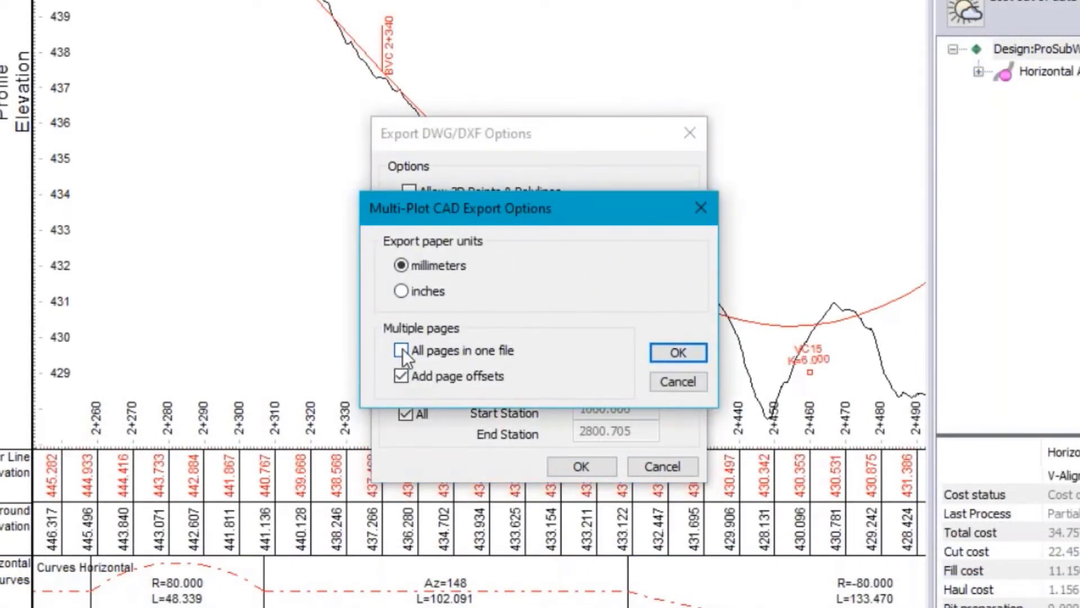
- Export all plot pages into one CAD file, then open and import ProSubWin-Multi 1.dwg in Terrain
click(401, 350)
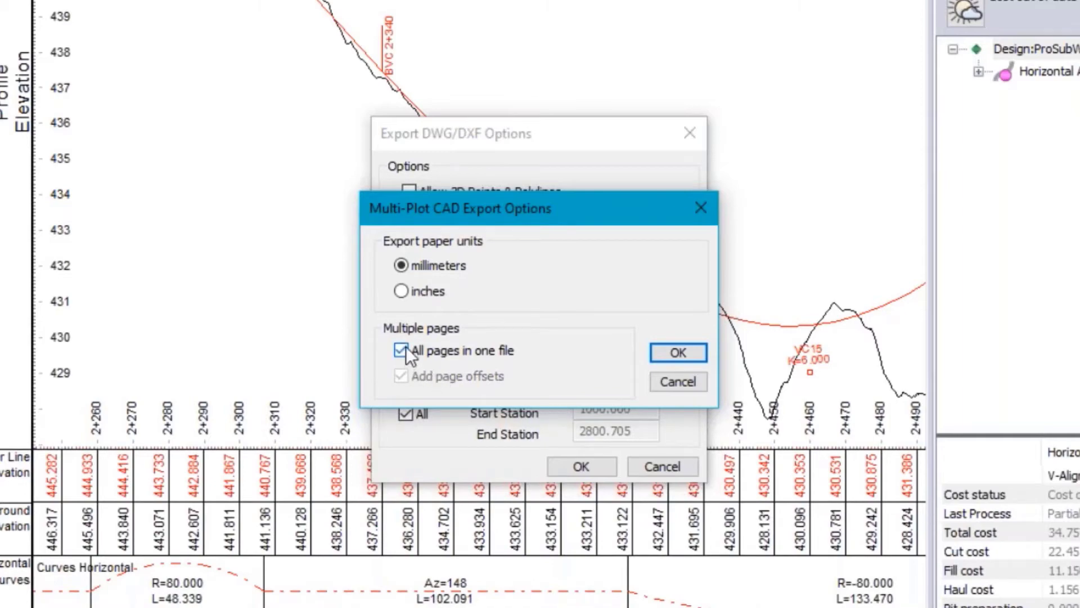
click(679, 353)
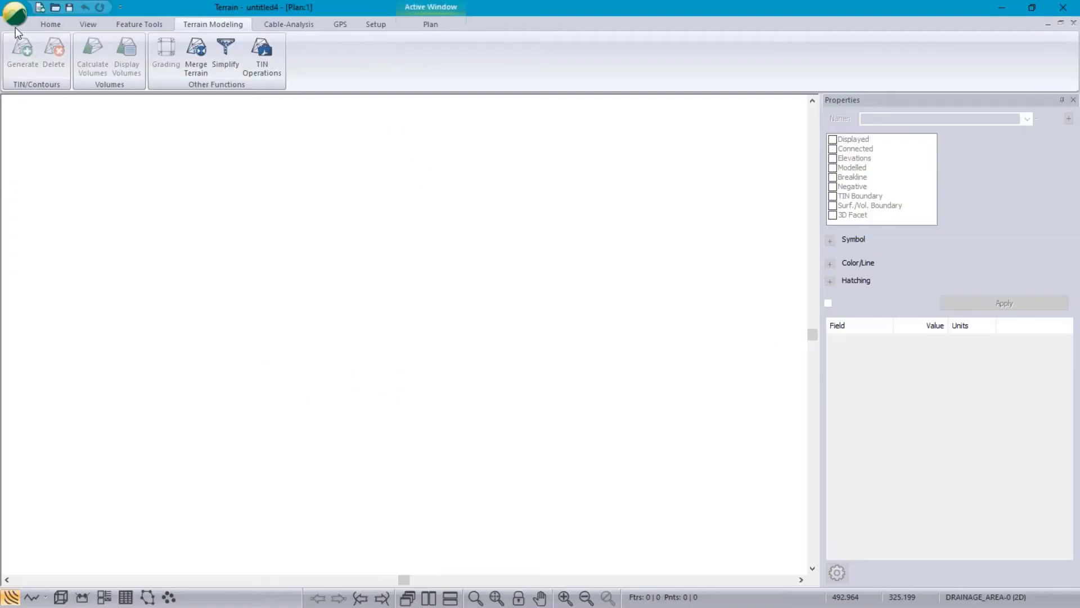
click(19, 16)
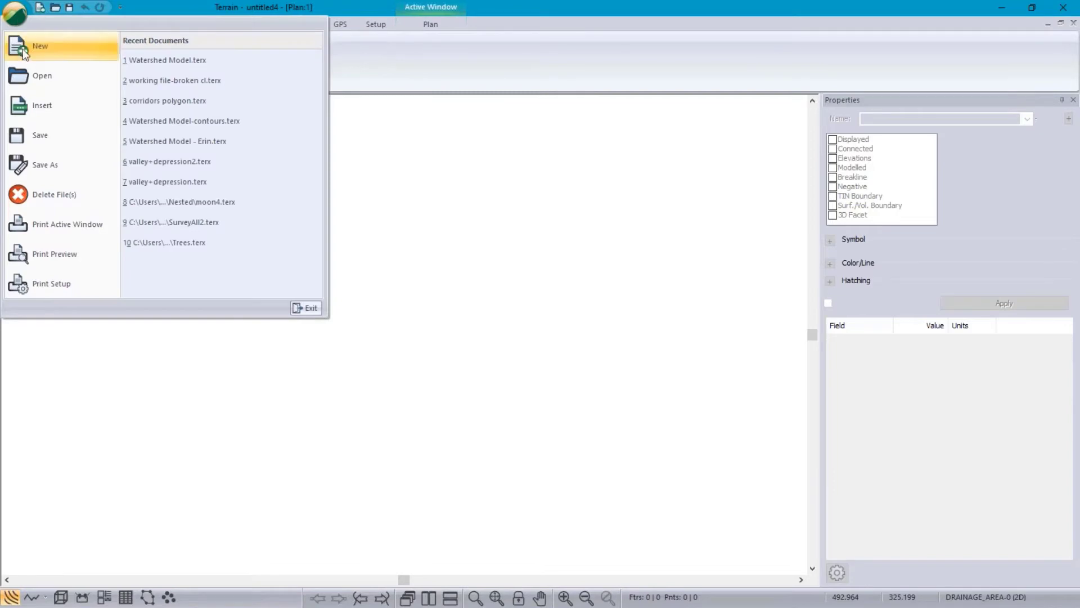
click(34, 79)
click(536, 277)
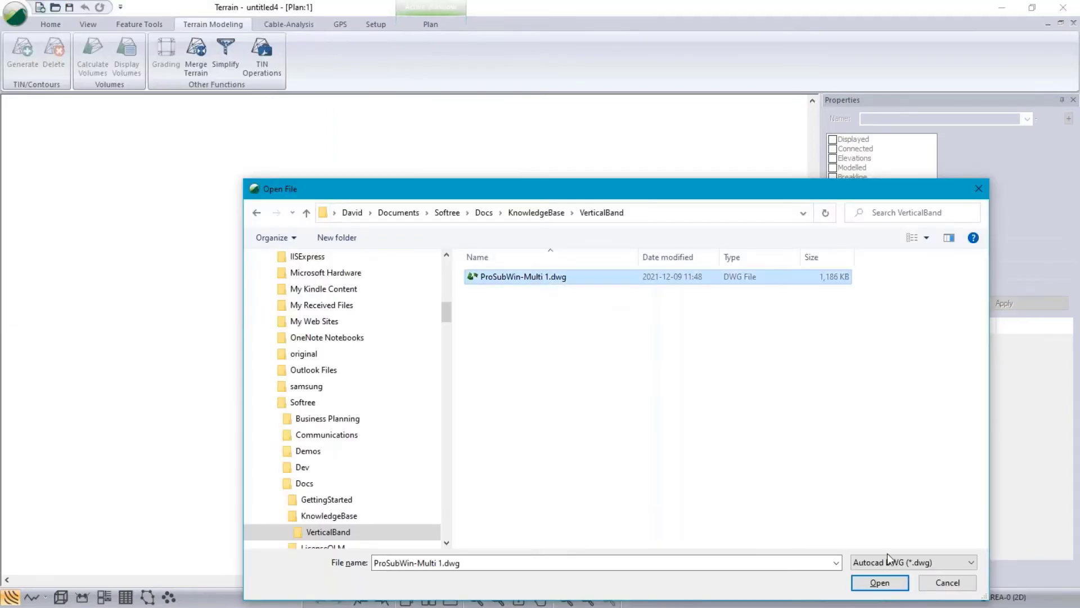
click(879, 583)
click(677, 455)
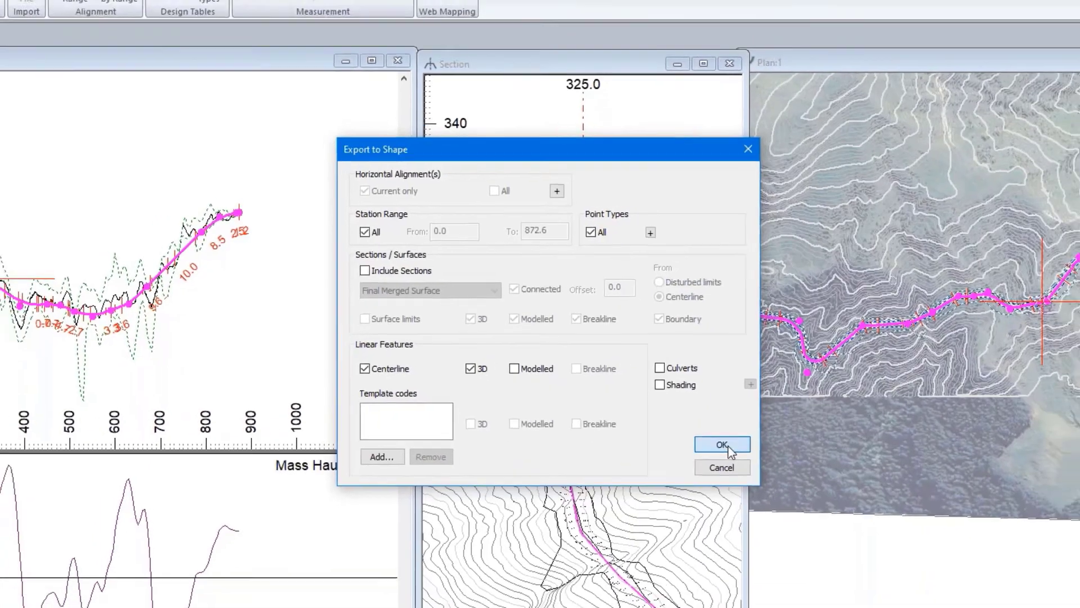
- Export the current alignment's 3D centerline over all stations to the Example.SHP shapefile
click(746, 465)
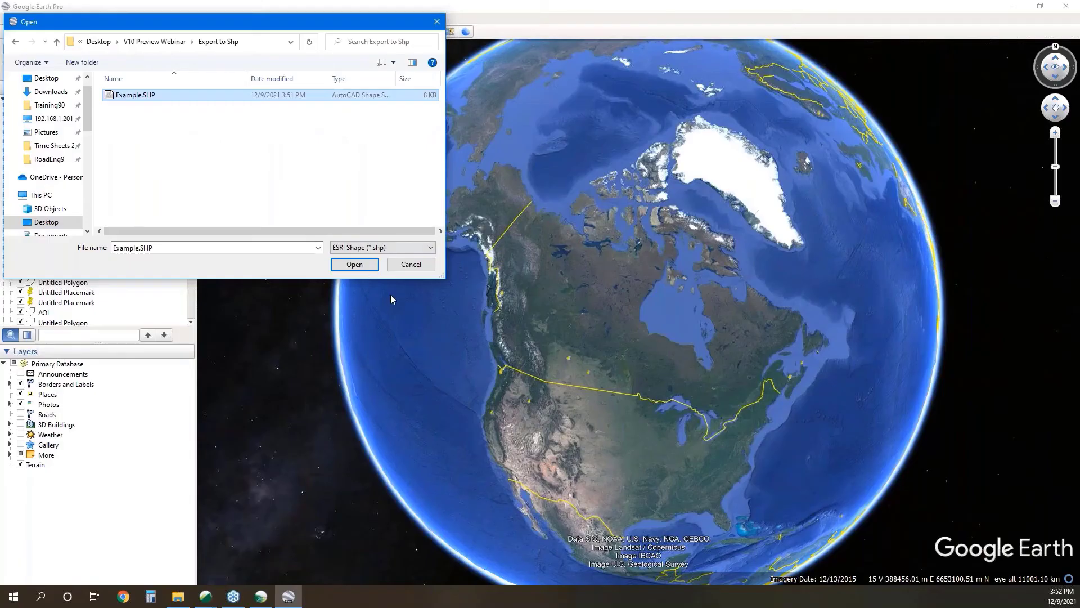
- Open Example.SHP in Google Earth Pro so it appears under Temporary Places
click(354, 264)
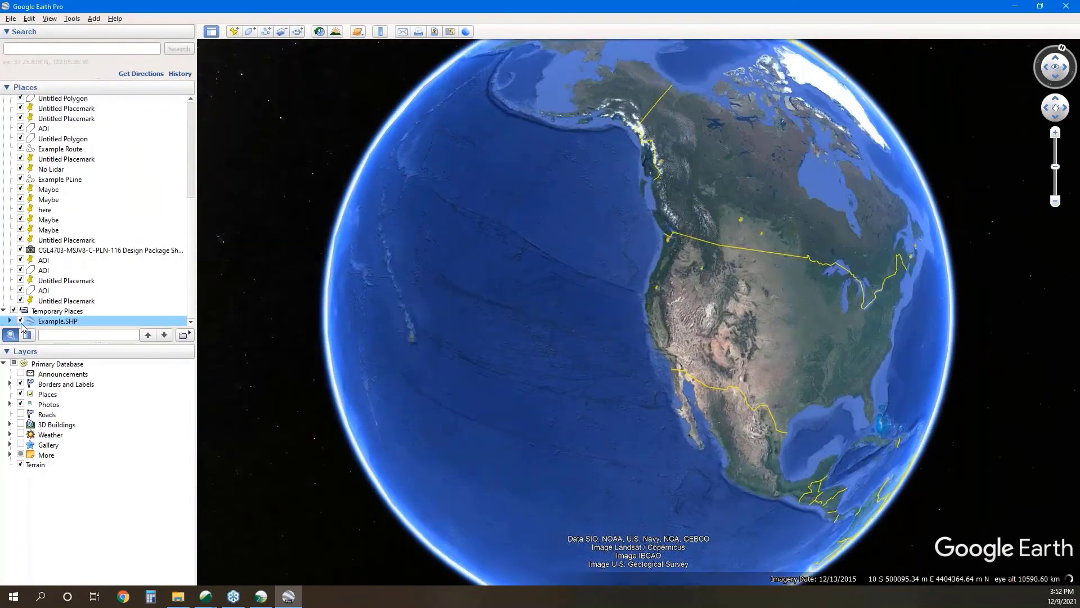